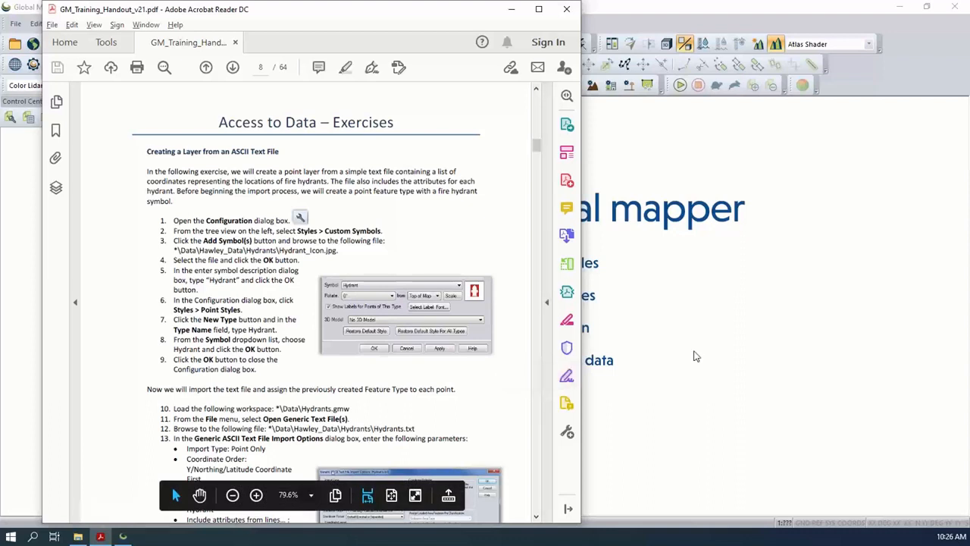
Read the exercise on creating a layer from an ASCII text file in the PDF training handout
left_click(511, 10)
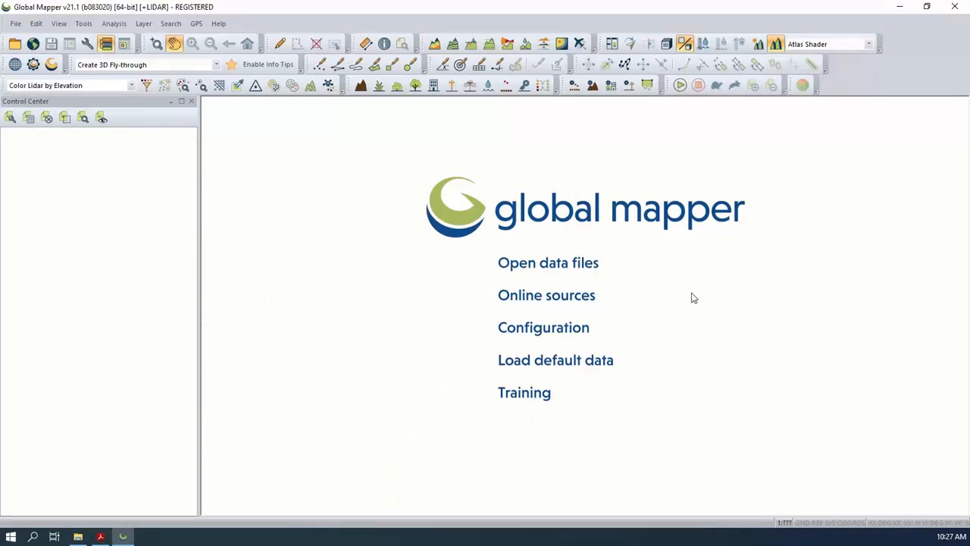
left_click(101, 537)
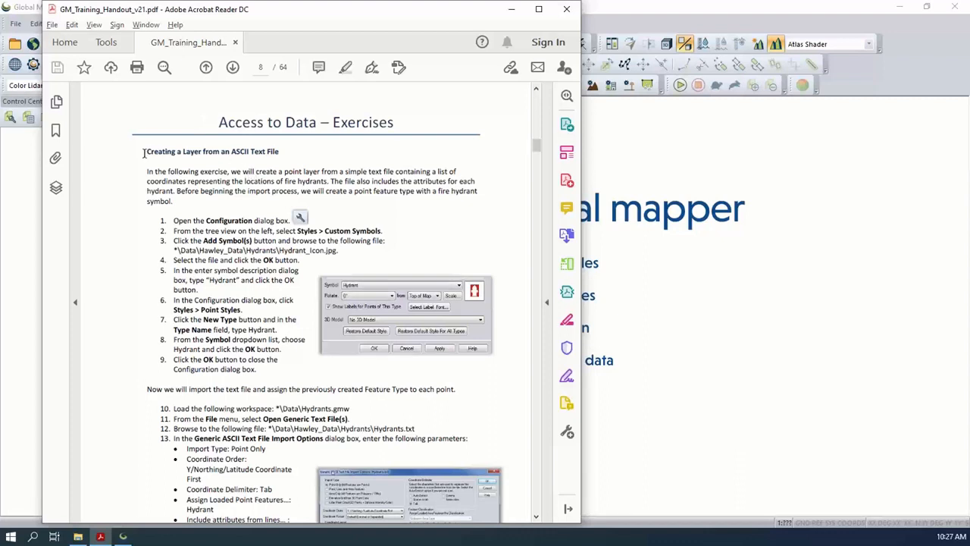
scroll(106, 234, "down", 1)
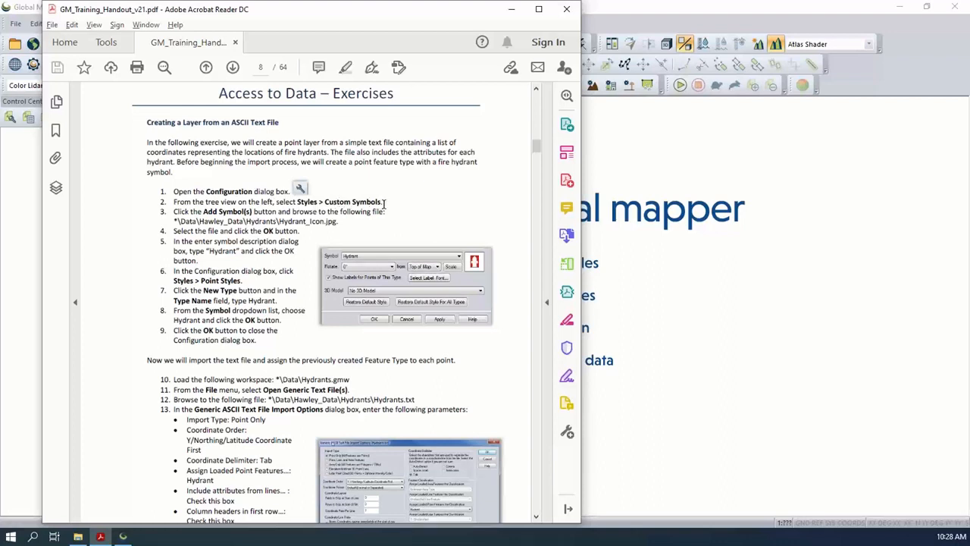
Switch to Global Mapper, open the Custom Symbols style settings in the configuration and look through the existing symbols
left_click(728, 293)
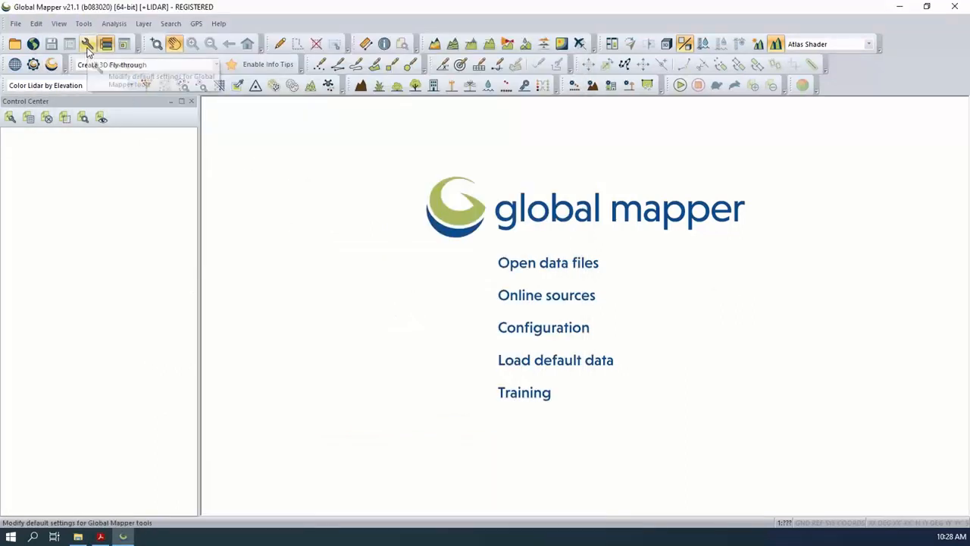
left_click(523, 330)
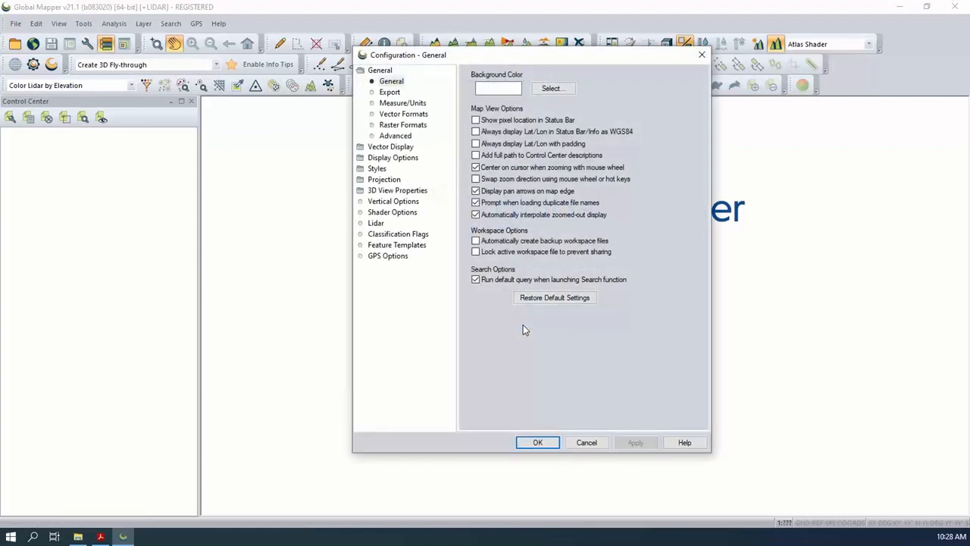
left_click_drag(482, 58, 420, 57)
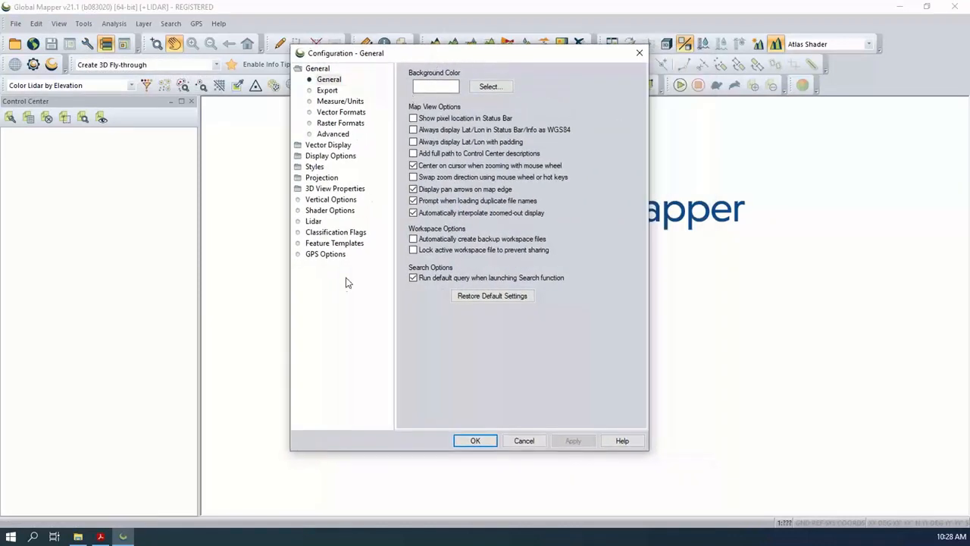
left_click(315, 167)
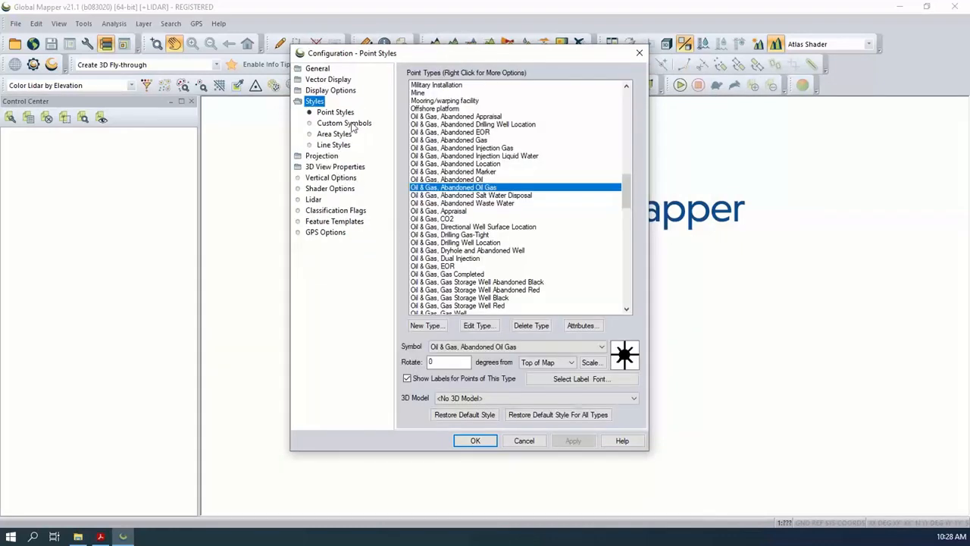
left_click(345, 124)
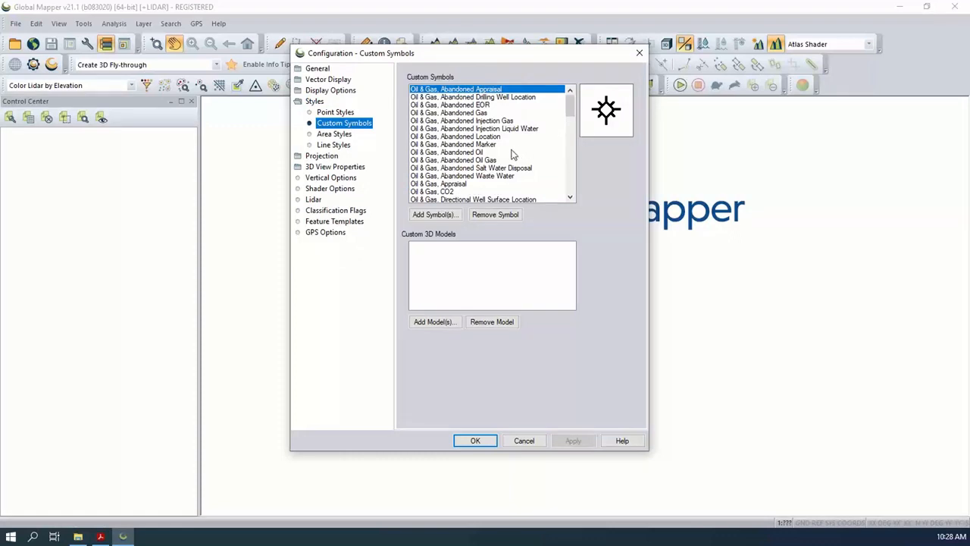
scroll(512, 154, "down", 7)
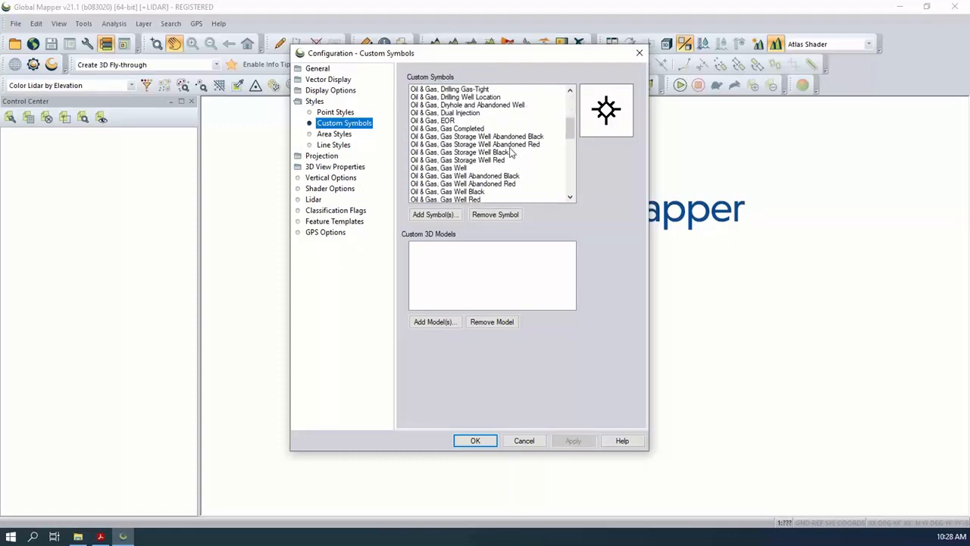
scroll(512, 154, "down", 4)
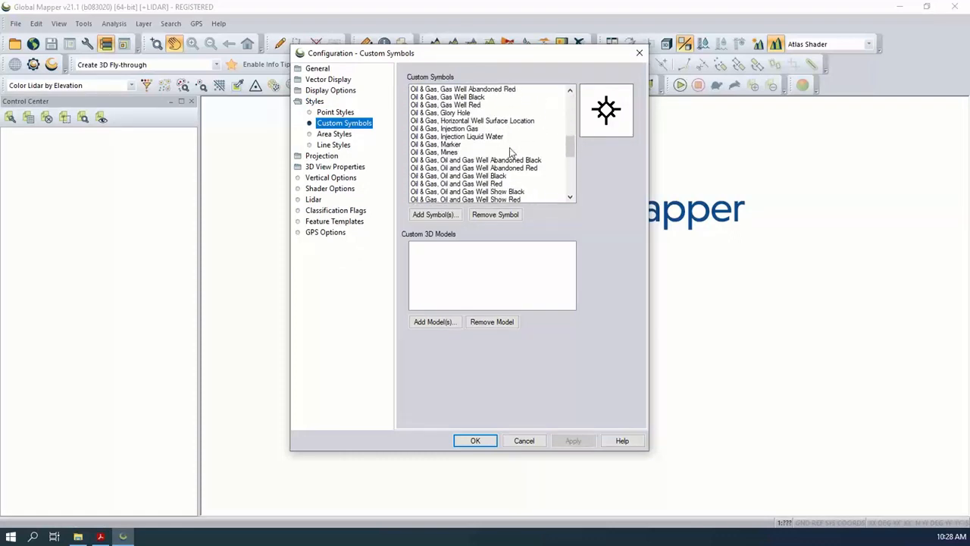
scroll(511, 154, "down", 2)
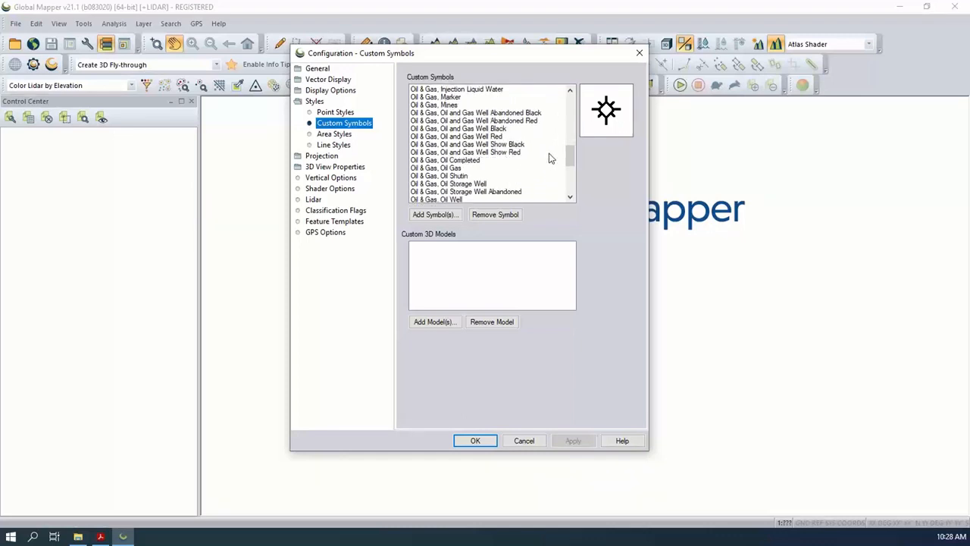
left_click_drag(567, 155, 570, 91)
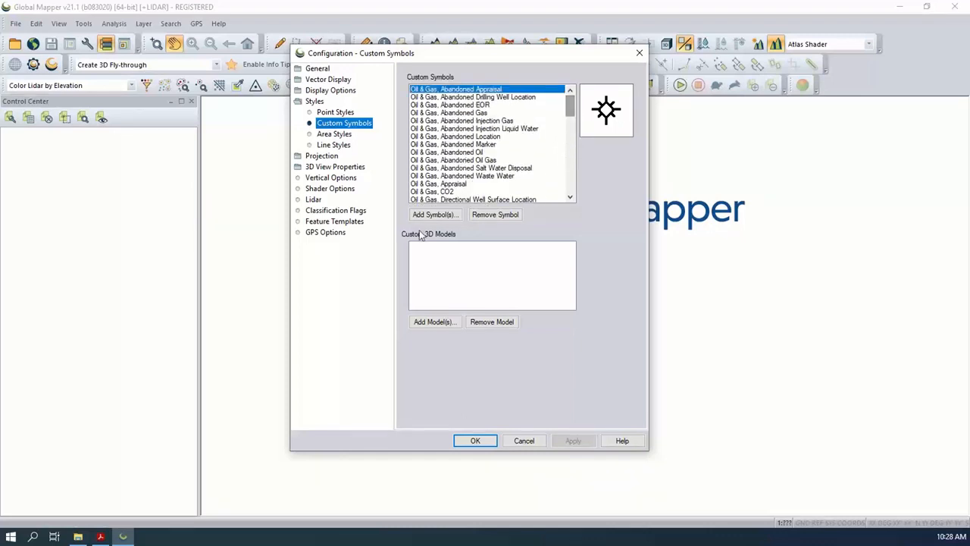
Add the Hydrant_Icon image from the GM_Training\Data\Hawley_Data\Hydrants folder as a custom symbol
left_click(438, 216)
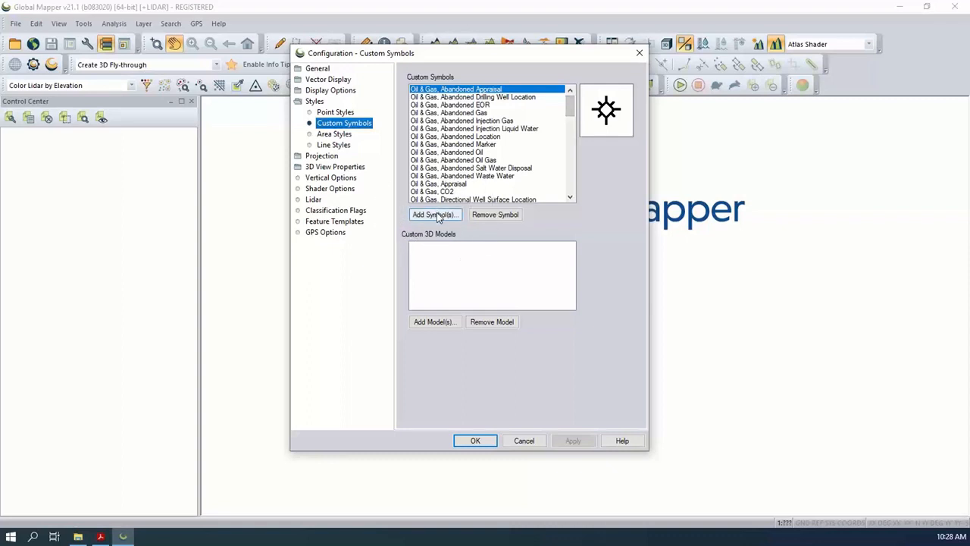
left_click(438, 217)
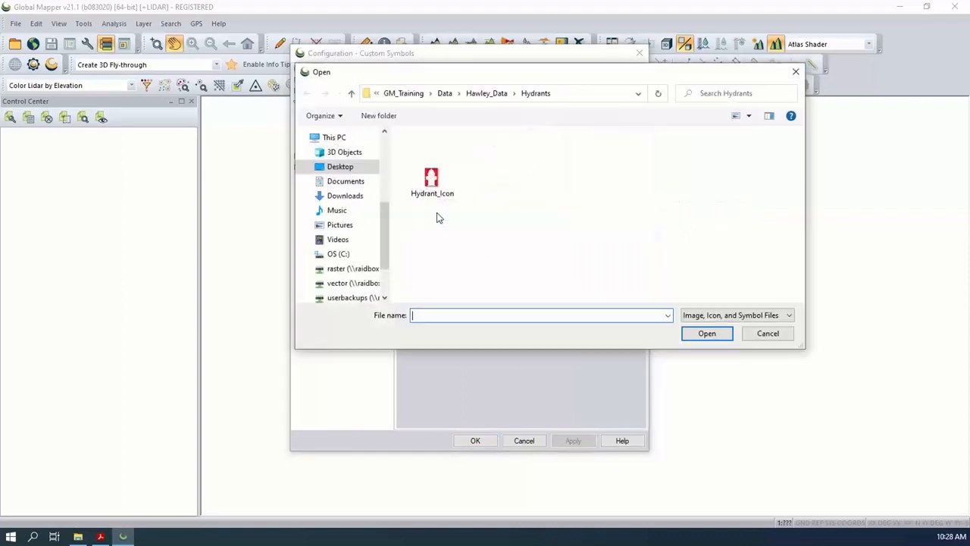
left_click_drag(471, 76, 459, 91)
left_click(390, 109)
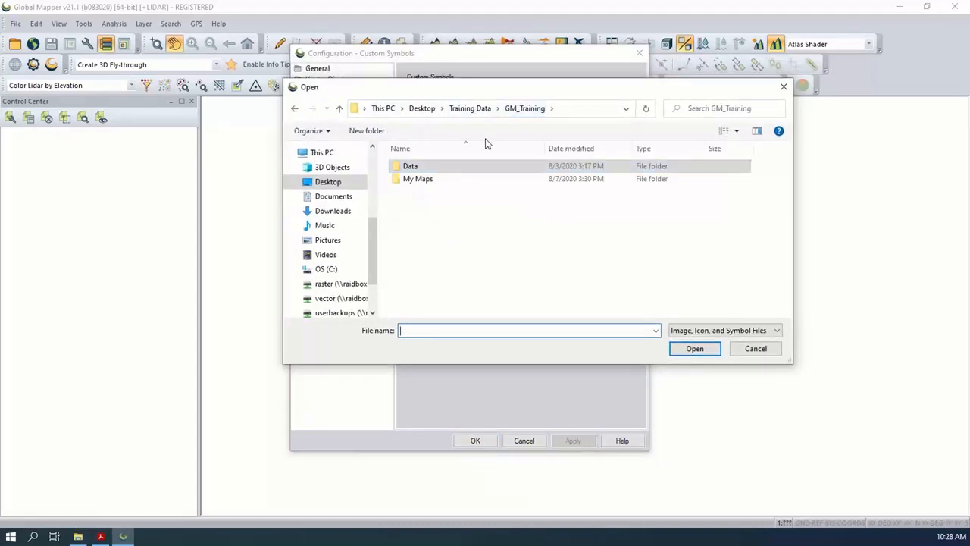
double_click(410, 166)
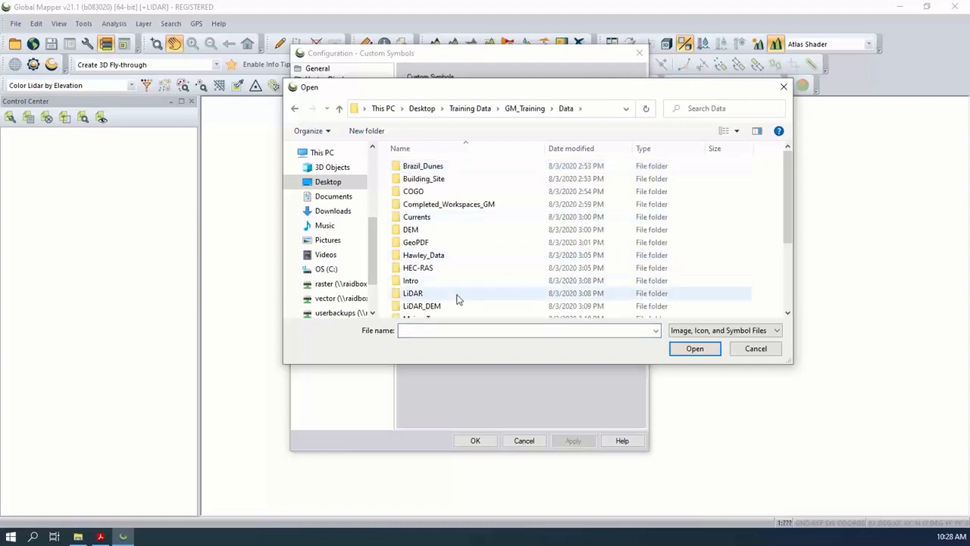
double_click(439, 256)
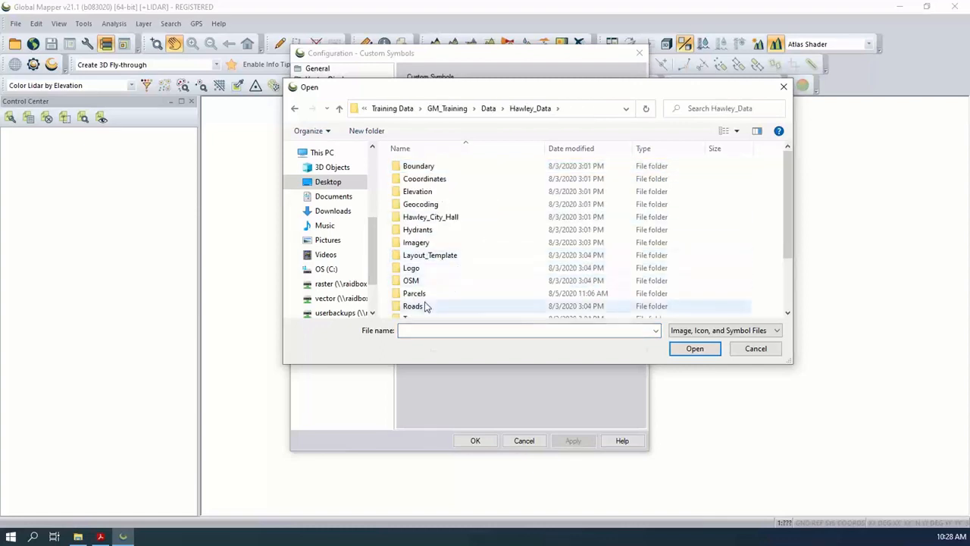
scroll(425, 299, "down", 2)
scroll(447, 250, "up", 1)
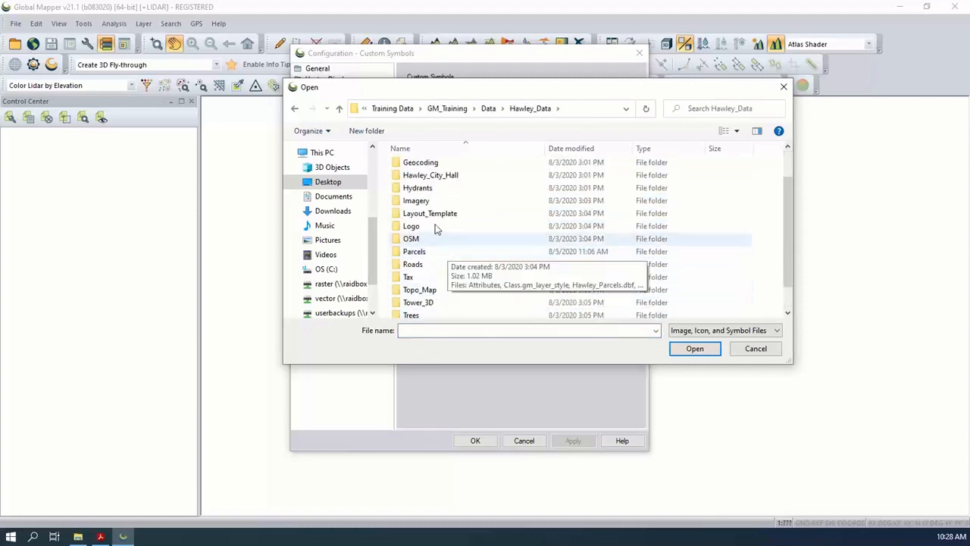
double_click(421, 189)
left_click(431, 205)
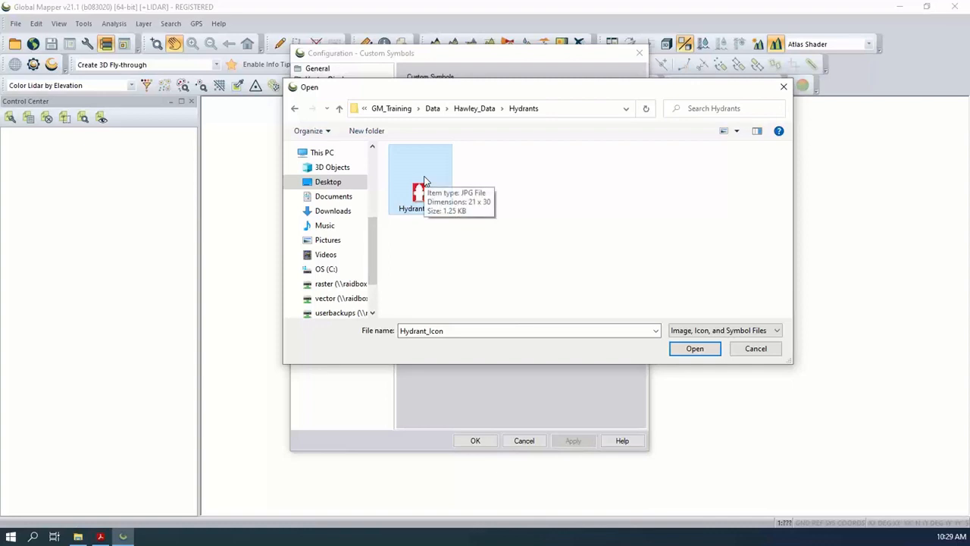
left_click(693, 350)
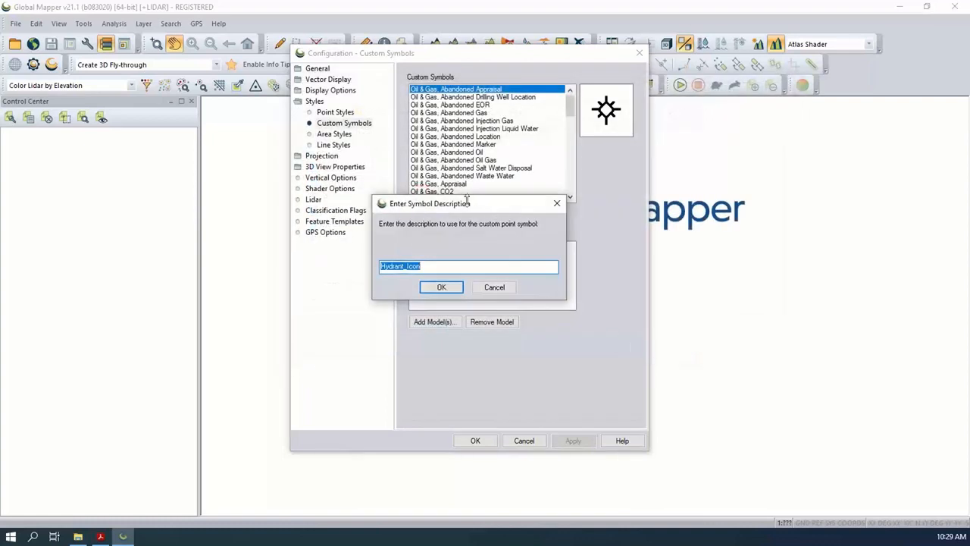
Shorten the new symbol's description to Hydrant, confirm it and preview the symbol in the custom symbols list
left_click(403, 266)
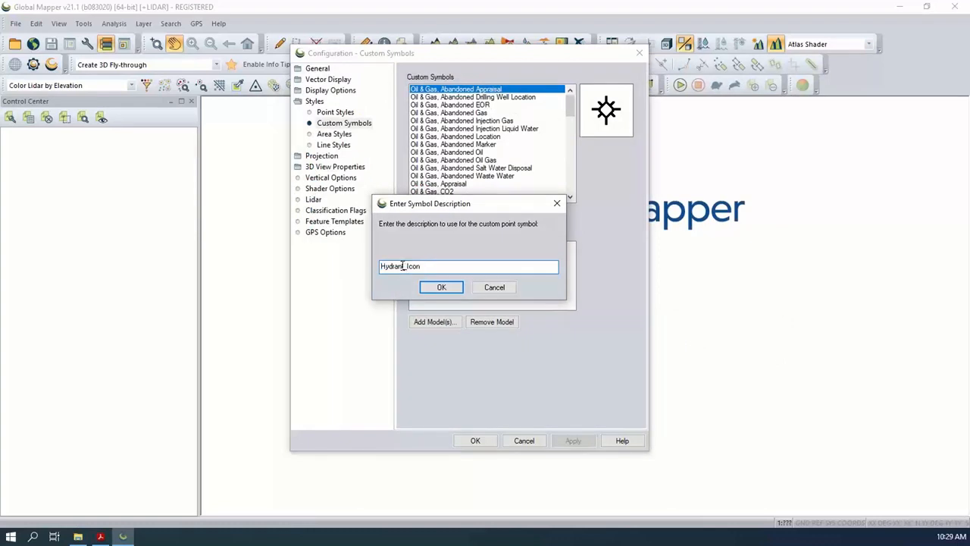
left_click_drag(403, 266, 446, 266)
key("BackSpace")
left_click(442, 288)
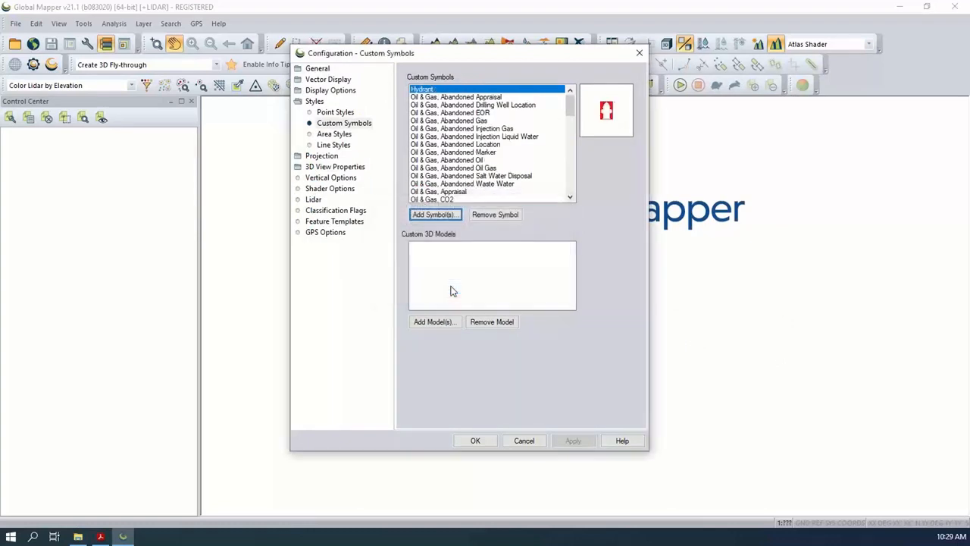
left_click(437, 97)
left_click(435, 89)
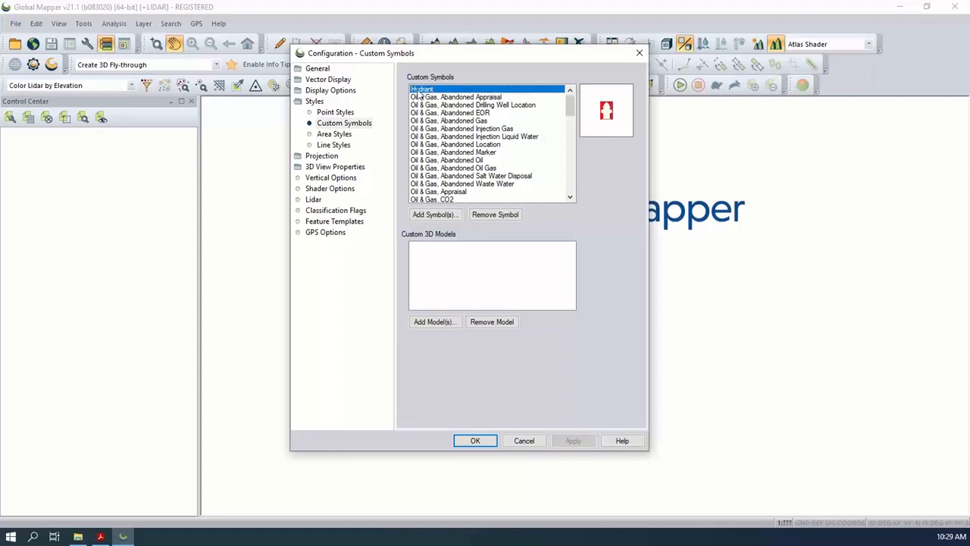
Start a new point type in the point styles configuration and name it Hydrant
left_click(340, 114)
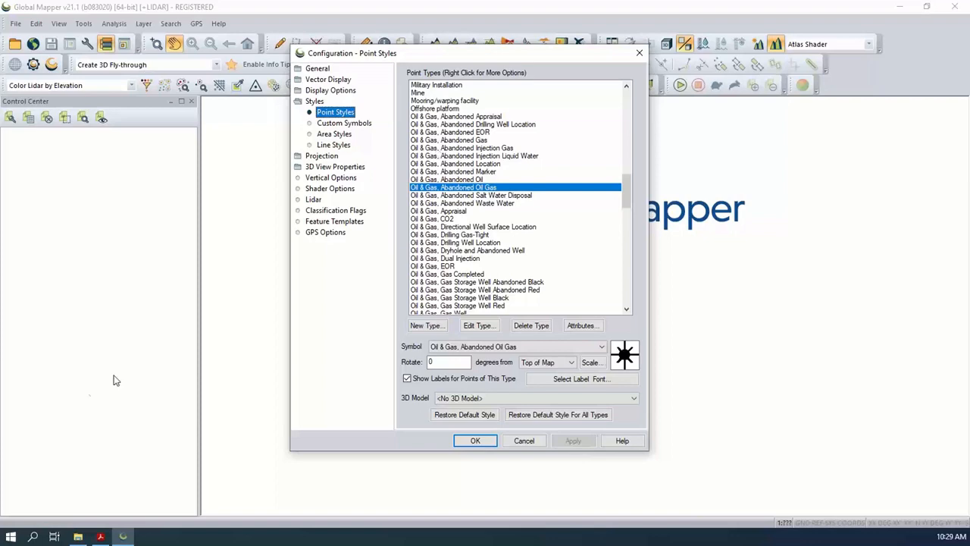
left_click(100, 537)
left_click(425, 326)
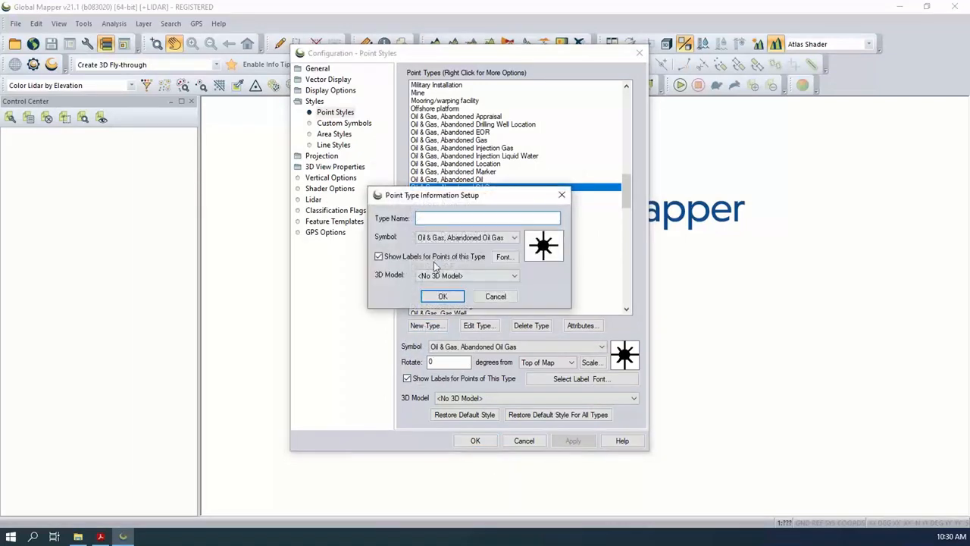
type("Hydrant")
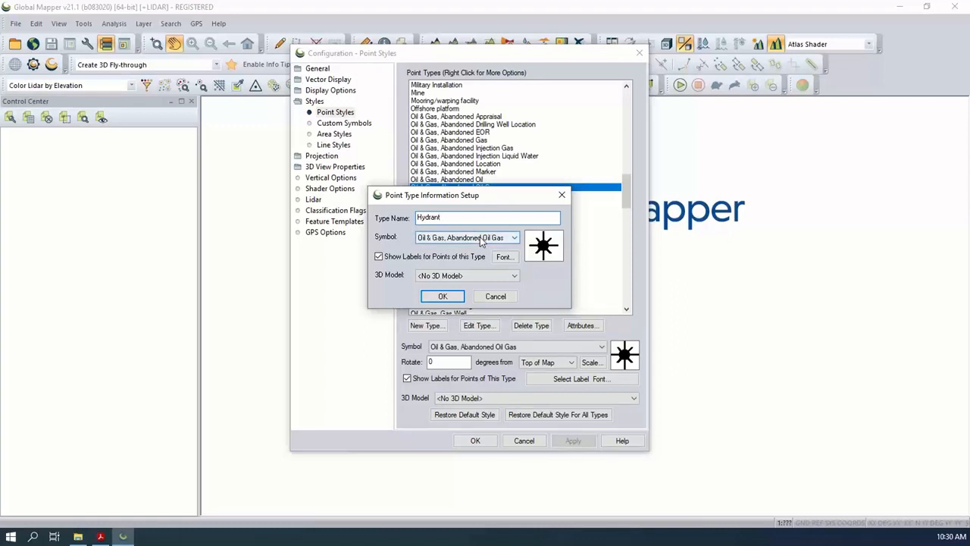
Assign the Hydrant symbol to the new point type, then apply and close the configuration
left_click(480, 237)
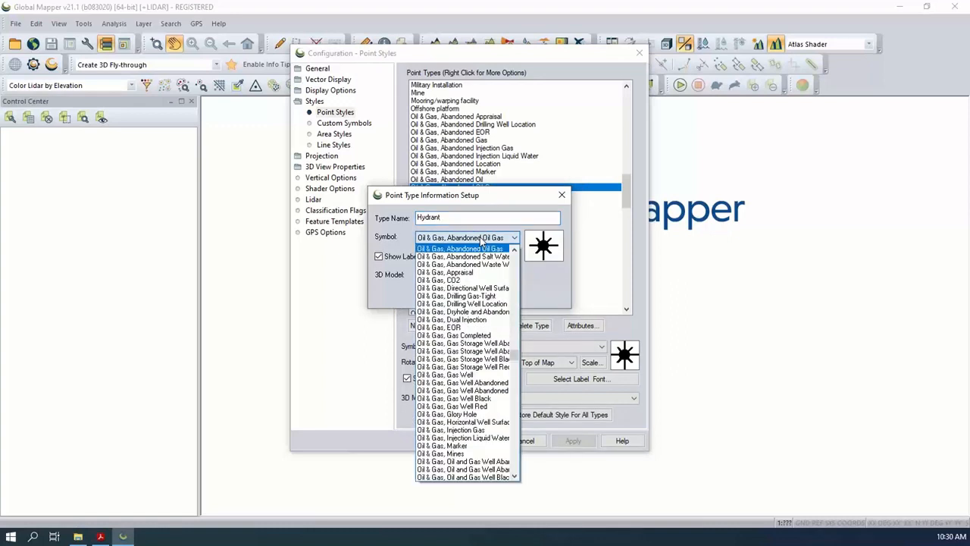
scroll(470, 379, "down", 1)
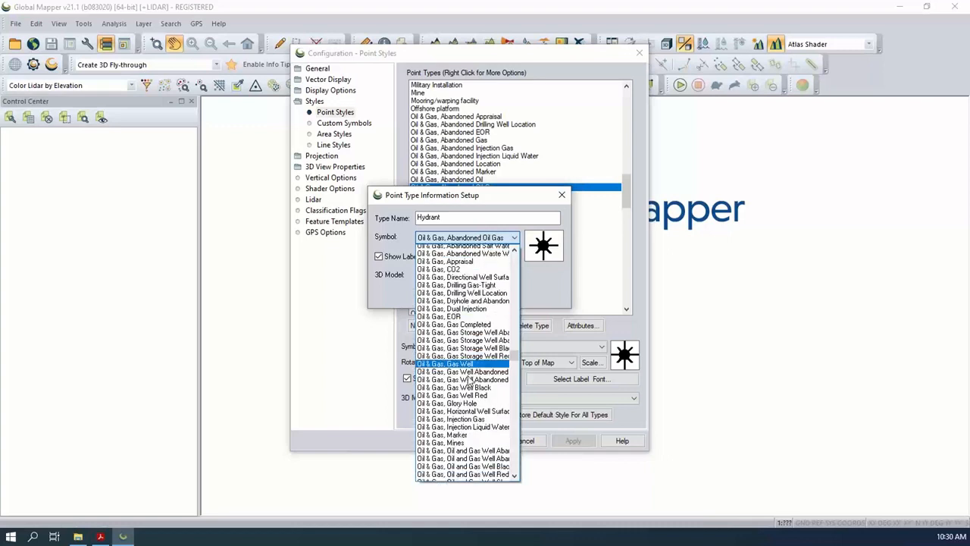
scroll(468, 379, "up", 5)
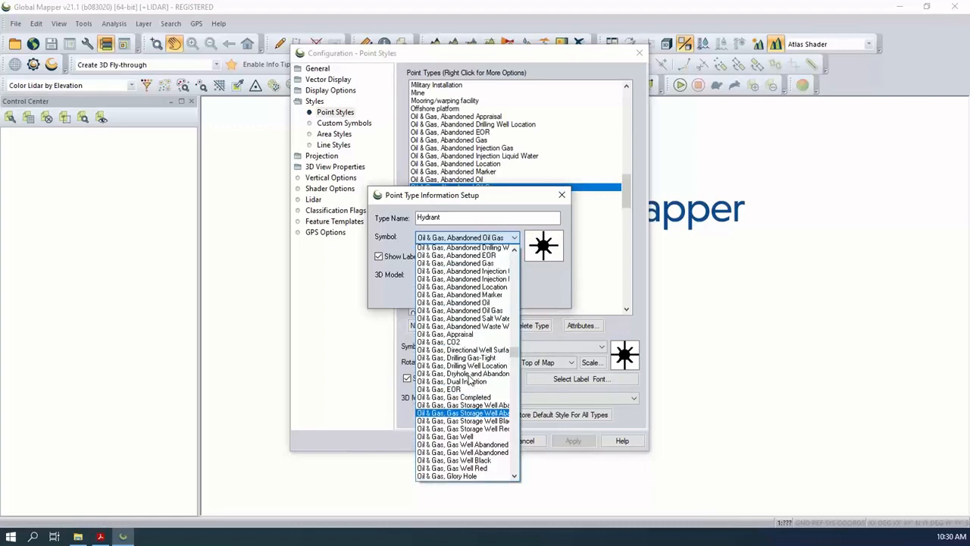
key("h")
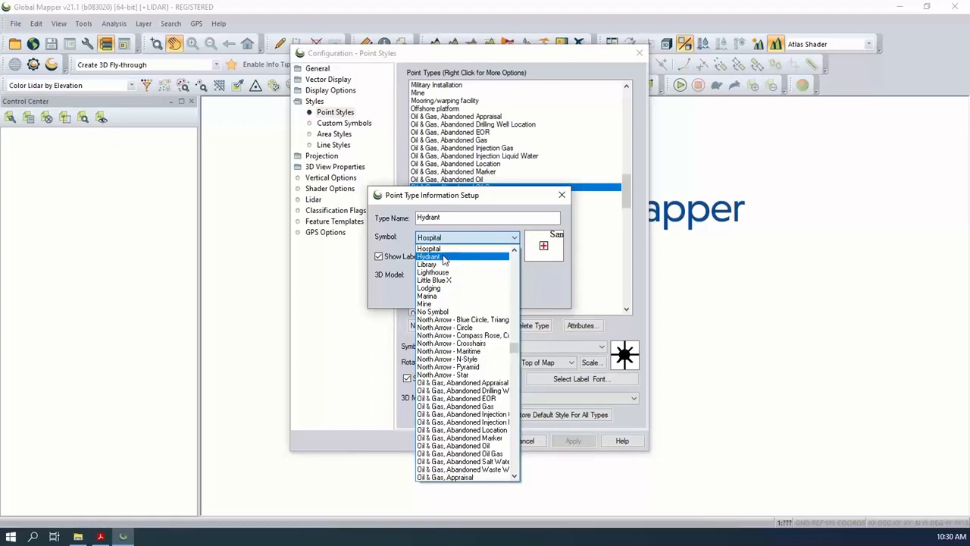
left_click(445, 259)
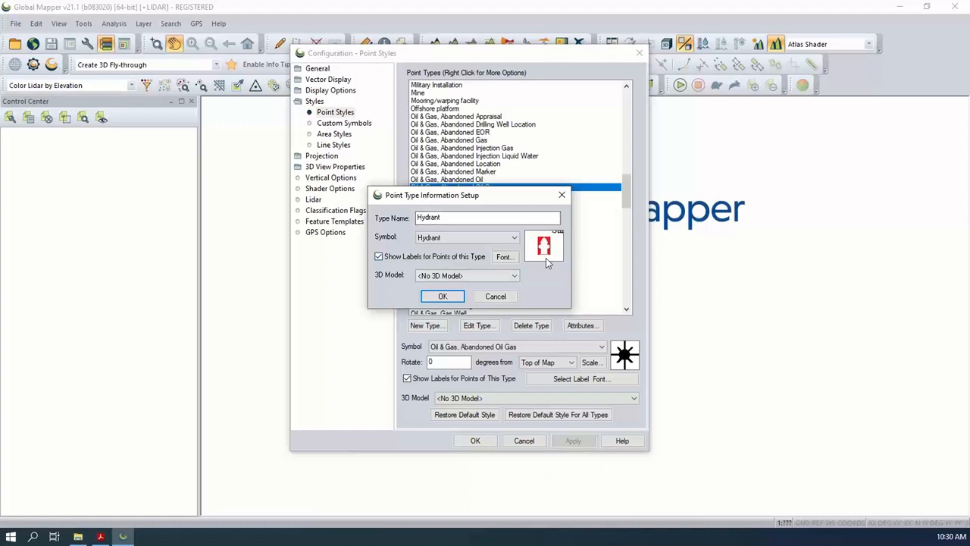
left_click(429, 298)
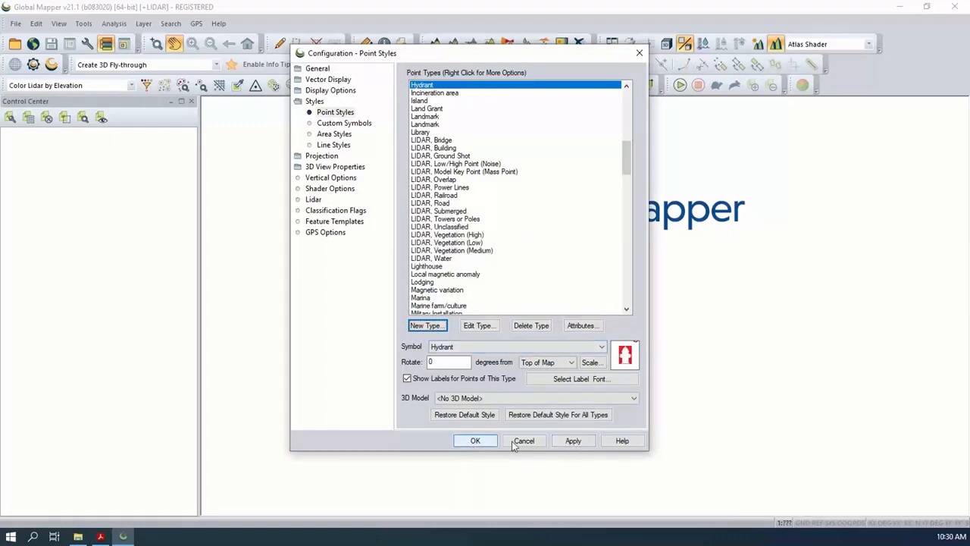
left_click(574, 443)
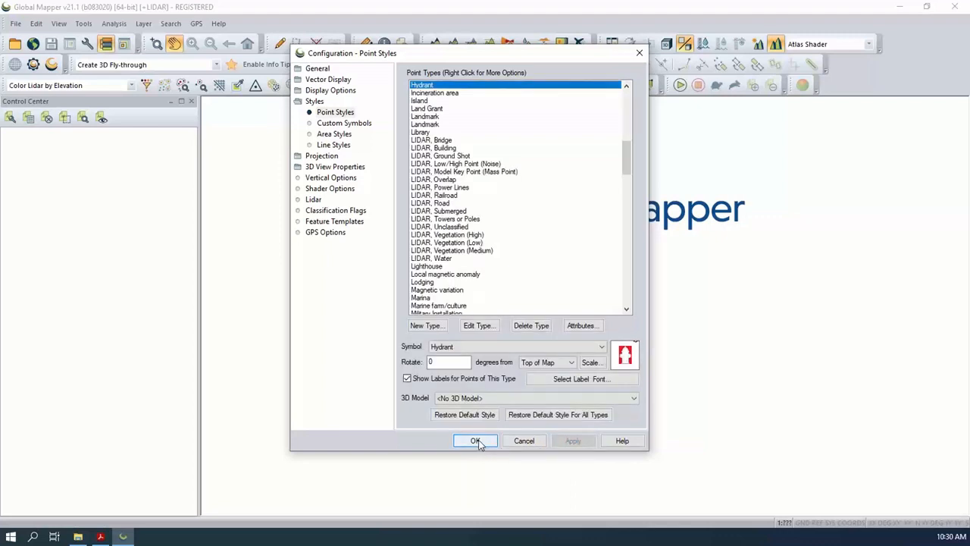
left_click(476, 441)
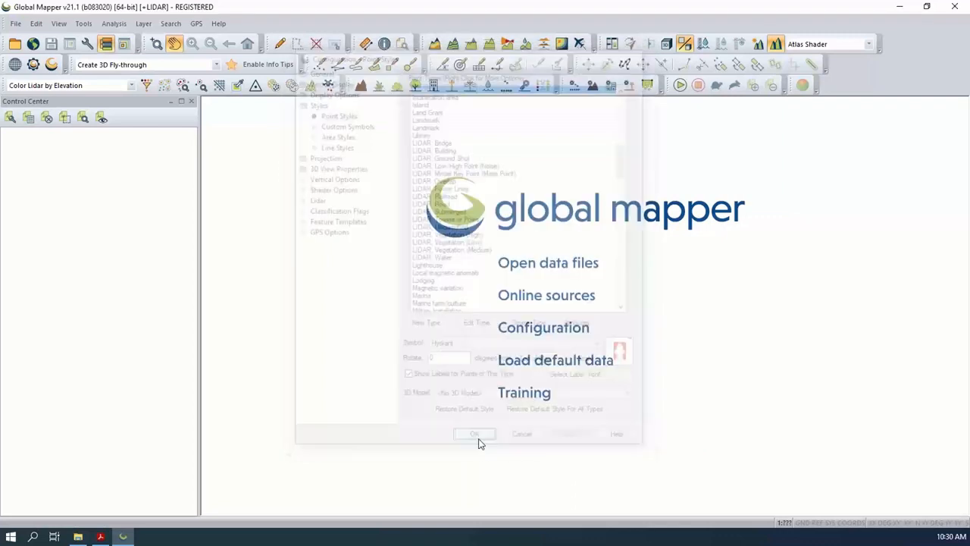
With the Hydrants workspace loaded, start a generic text file import and select the Hydrants text file in the Data\Hawley_Data\Hydrants folder
left_click(100, 537)
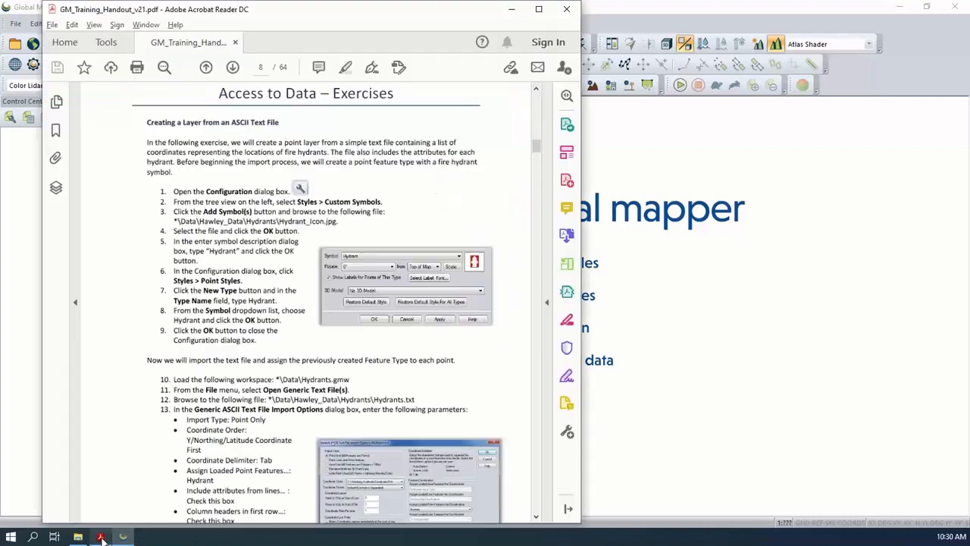
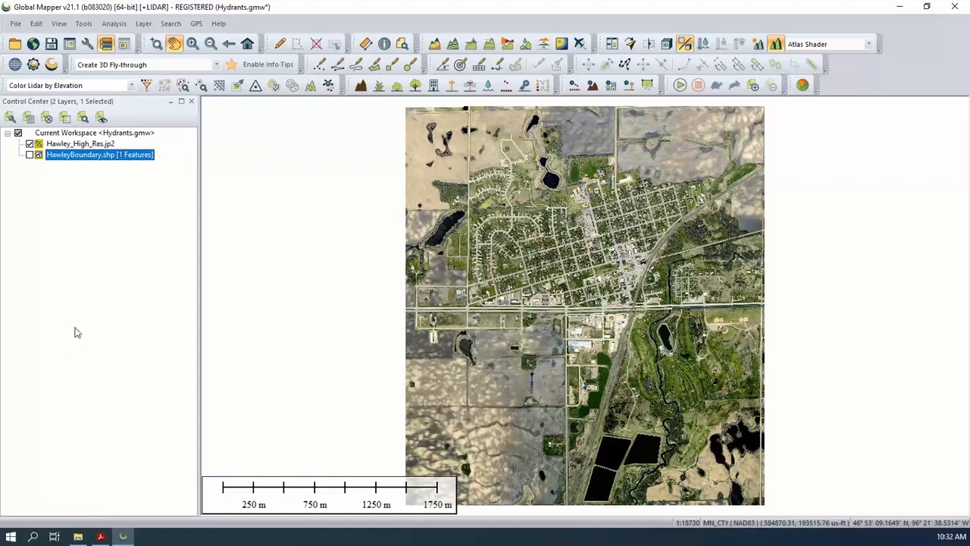
left_click(14, 24)
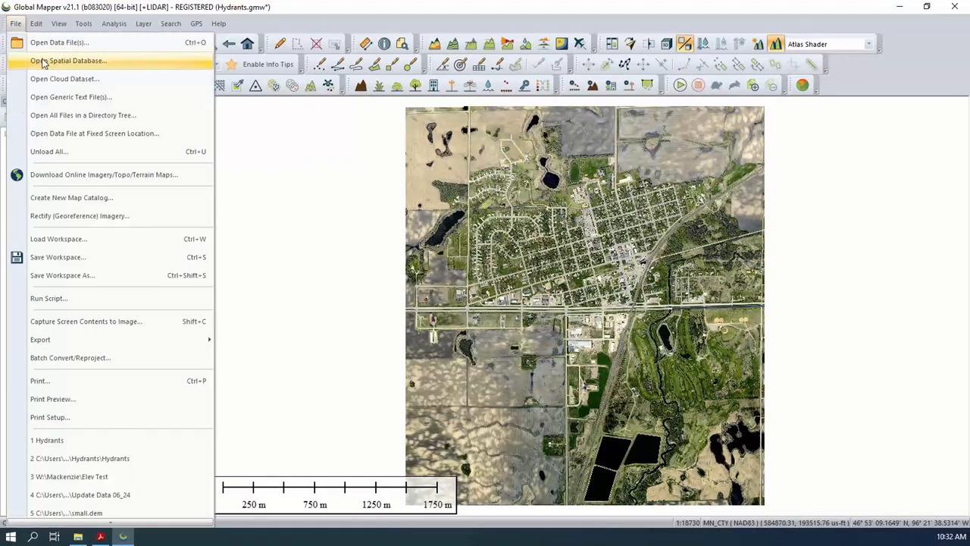
left_click(45, 41)
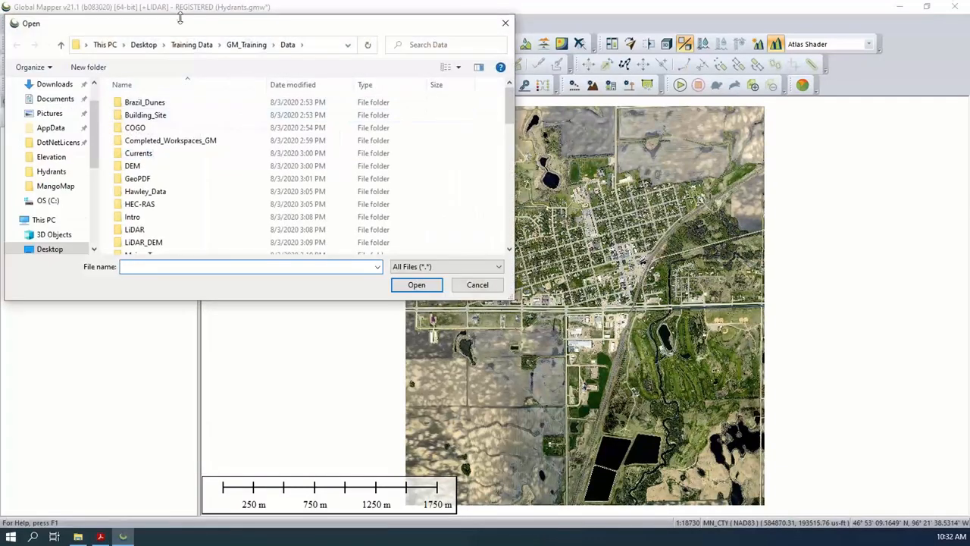
left_click_drag(183, 23, 221, 30)
double_click(206, 201)
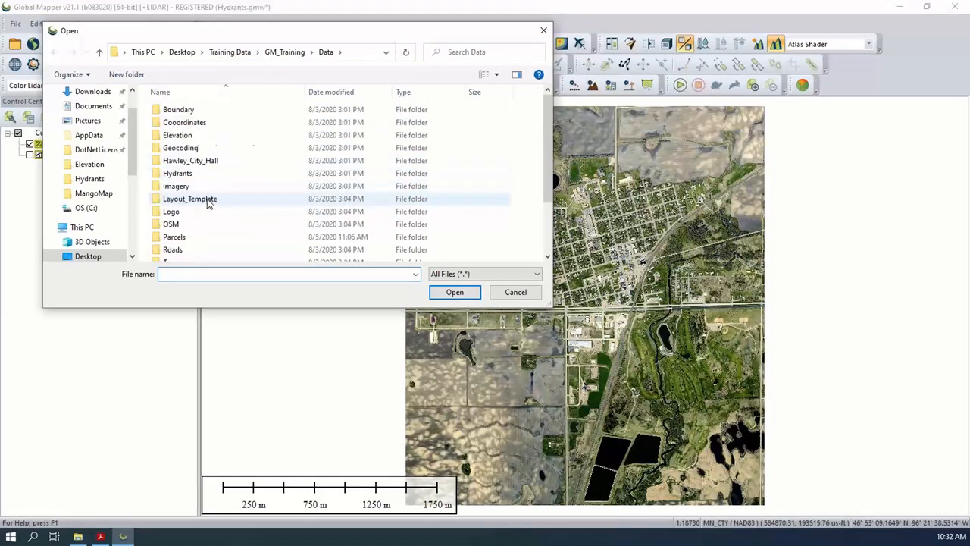
double_click(191, 175)
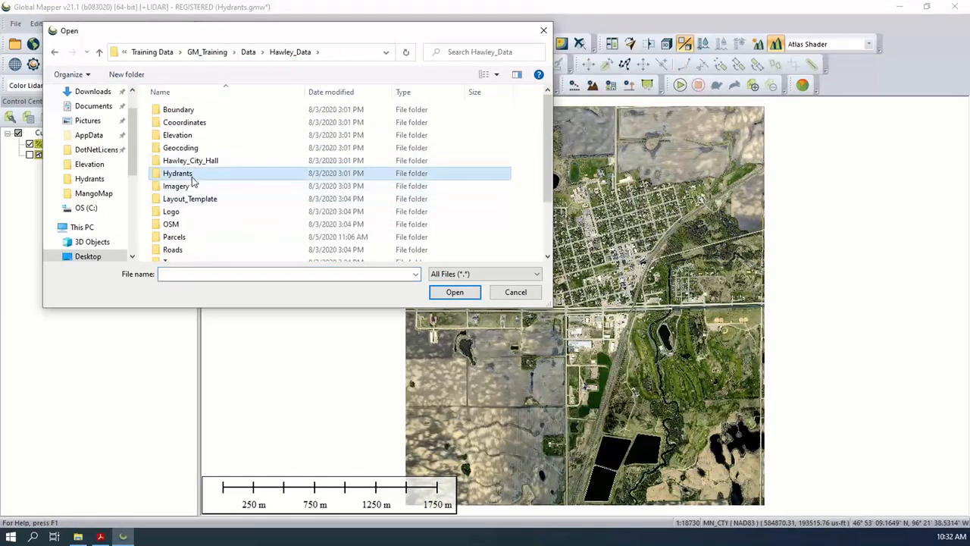
left_click(259, 133)
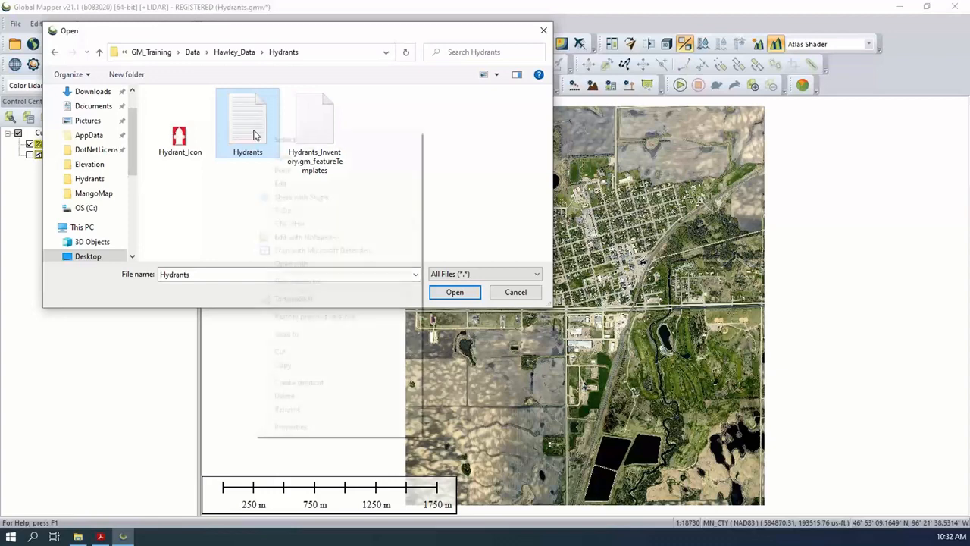
Open the Hydrants text file in Notepad, examine its column headers, coordinates and attributes, and close it again
right_click(254, 134)
mouse_move(350, 263)
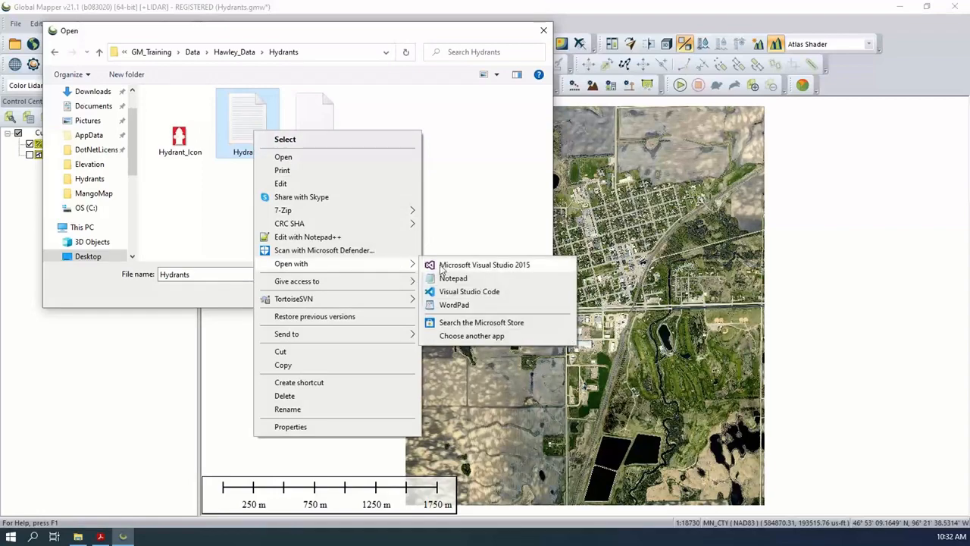
left_click(453, 279)
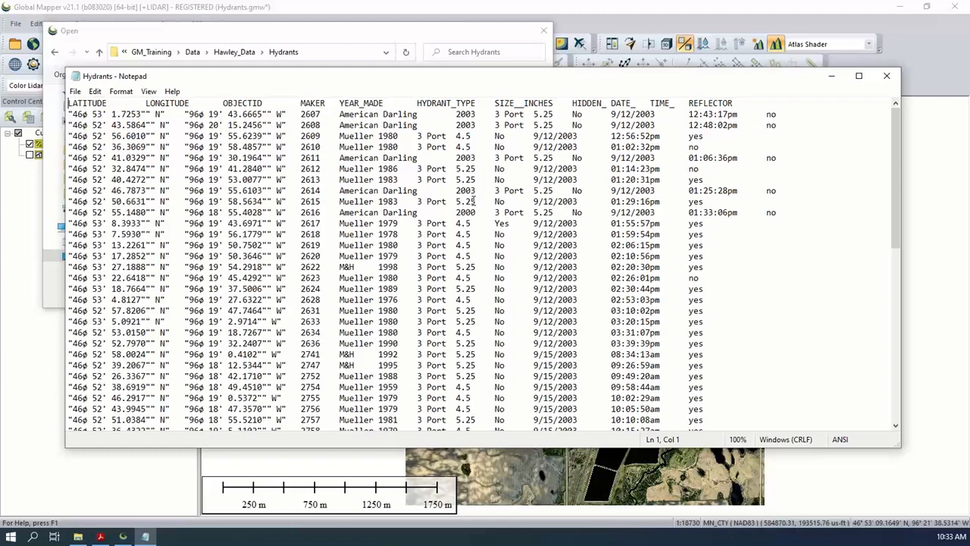
left_click_drag(239, 85, 254, 85)
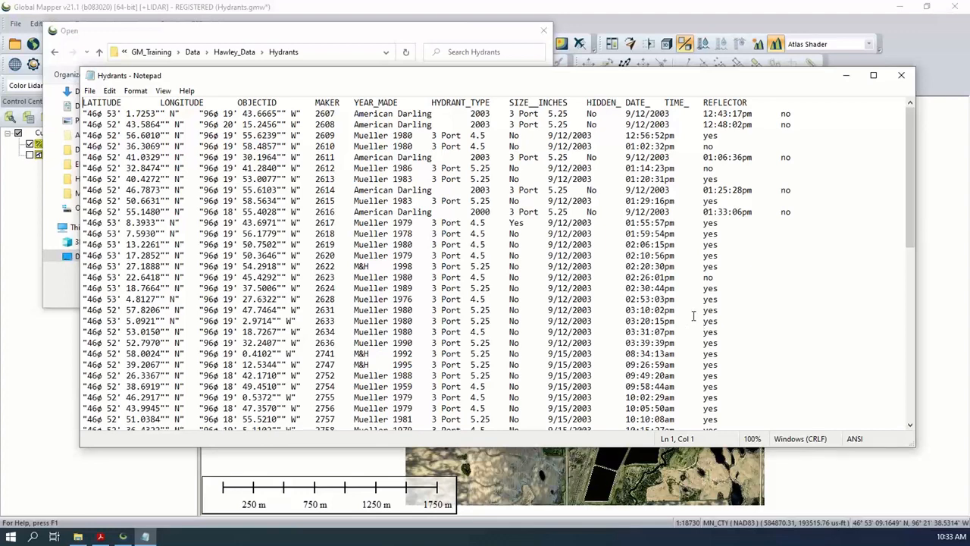
left_click(902, 76)
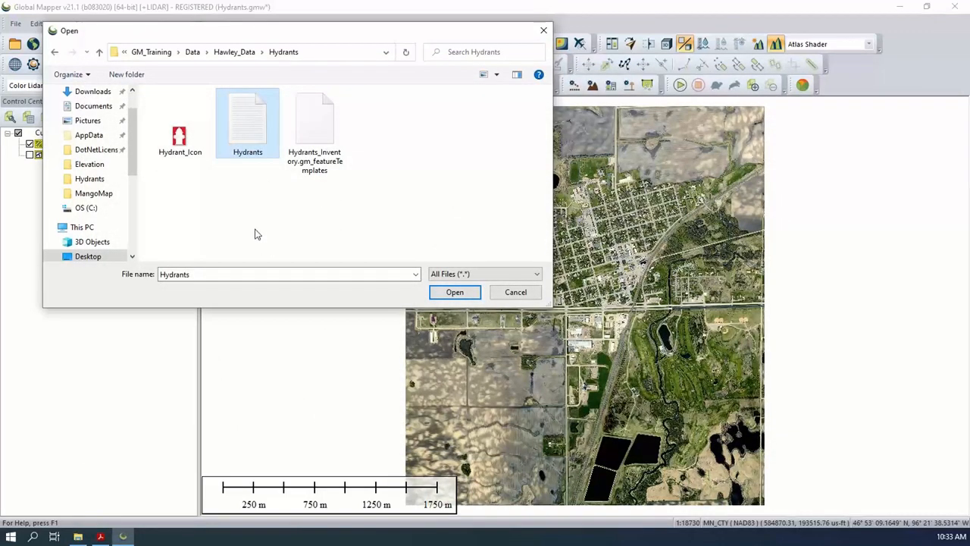
Load the Hydrants file and specify Y / Northing / Latitude Coordinate First with a Tab coordinate delimiter in the import options
left_click(451, 295)
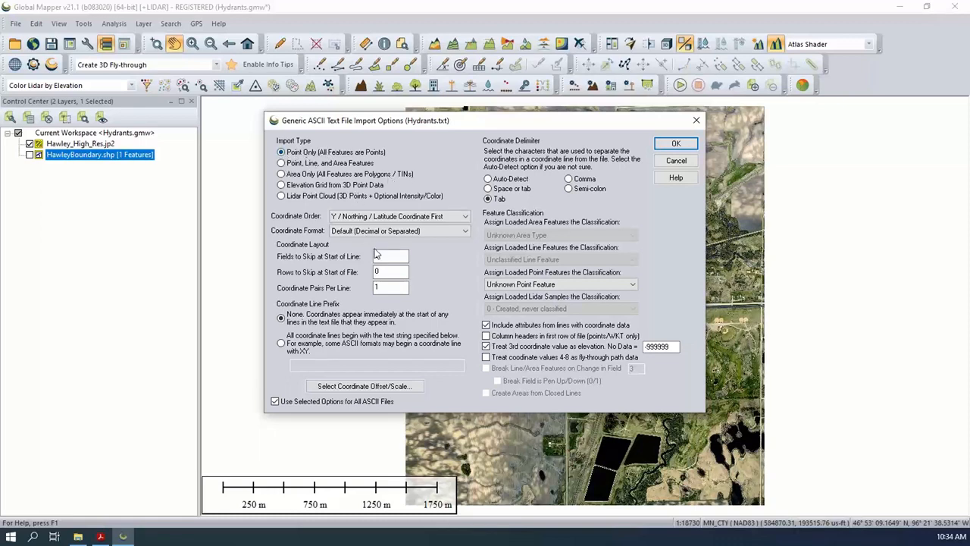
left_click(373, 218)
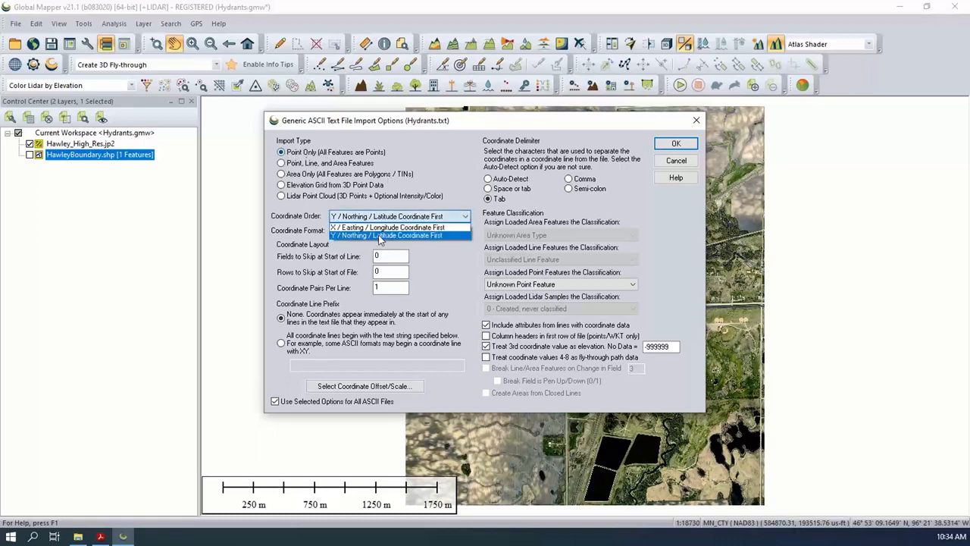
left_click(372, 217)
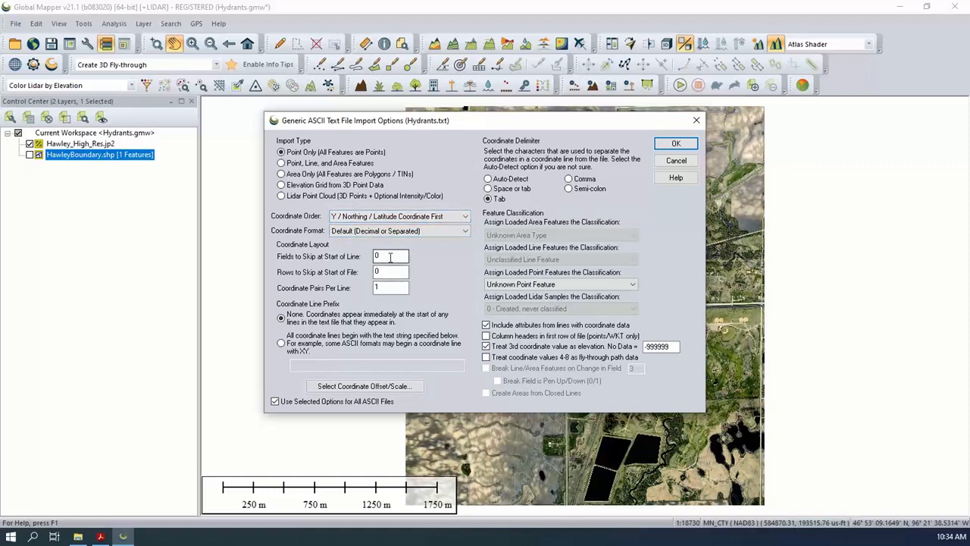
left_click(390, 257)
left_click(498, 201)
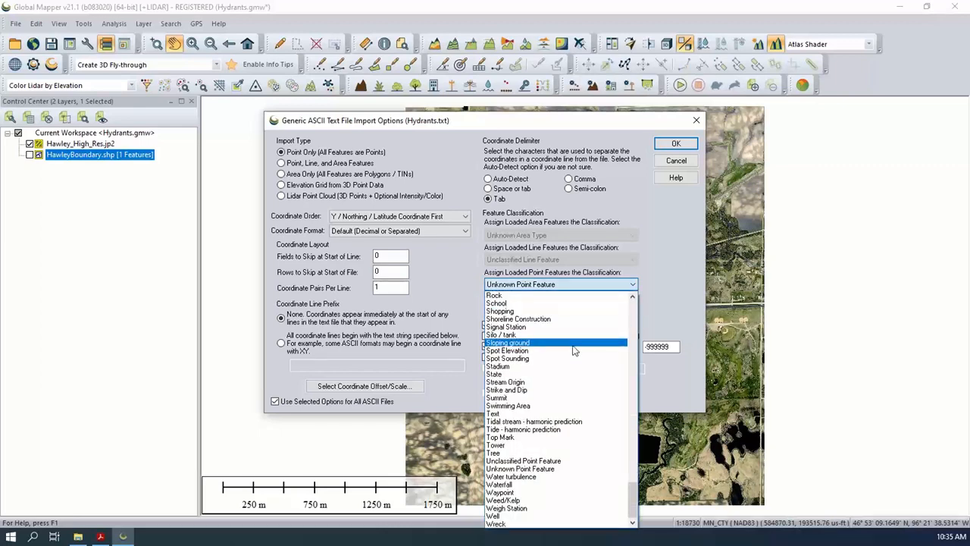
Classify loaded point features as Hydrant, enable column headers in the first row and disable treating the third coordinate as elevation
scroll(574, 353, "up", 2)
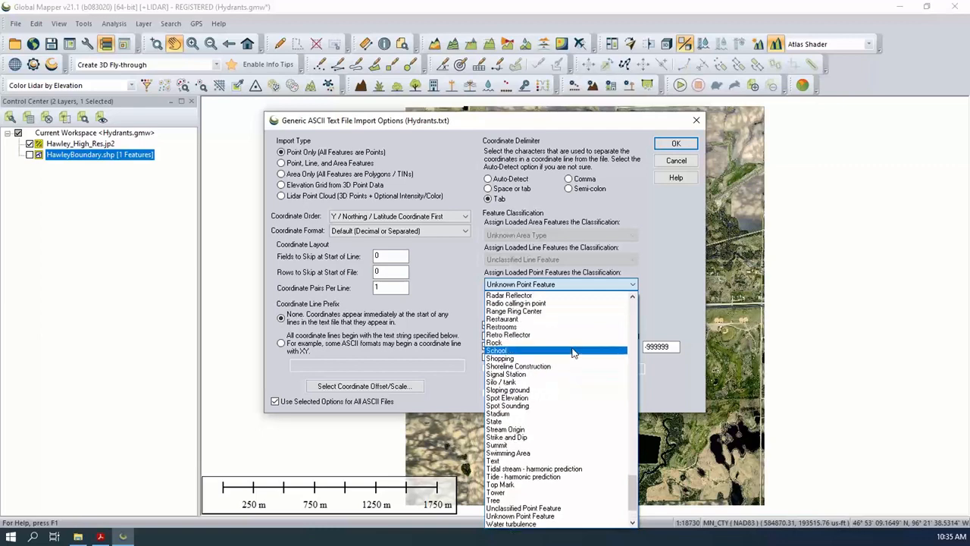
key("h")
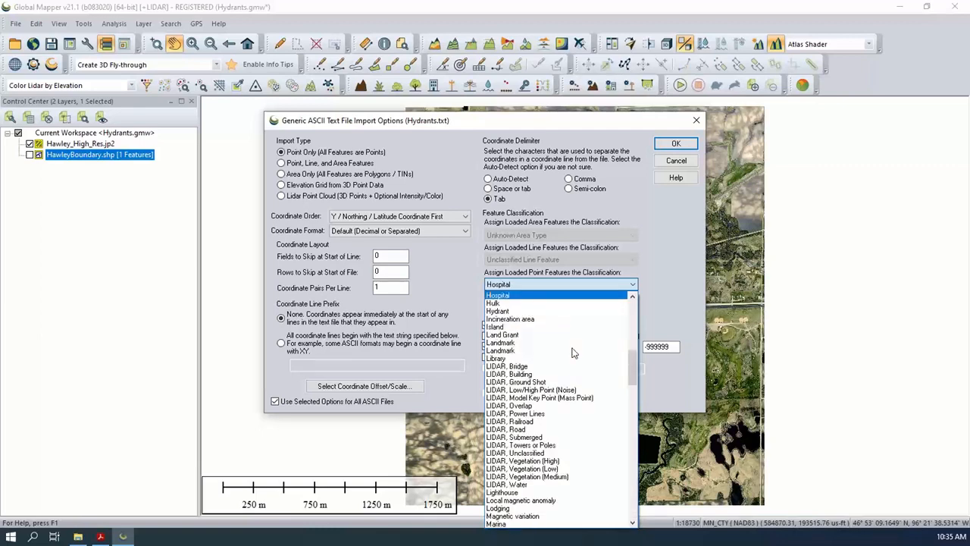
left_click(500, 311)
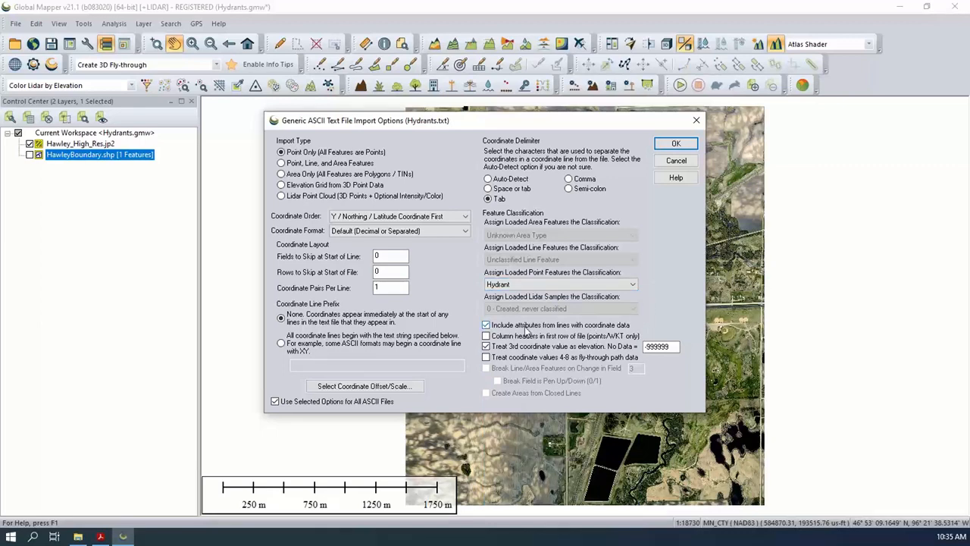
left_click(486, 335)
left_click(486, 347)
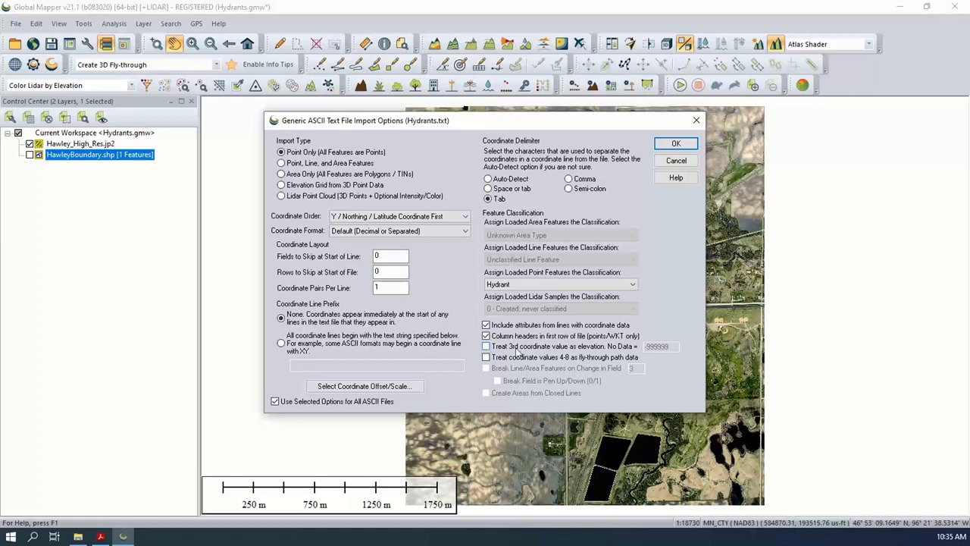
Check the import options against step 13 of the training handout in Acrobat Reader and confirm them in Global Mapper
left_click(98, 536)
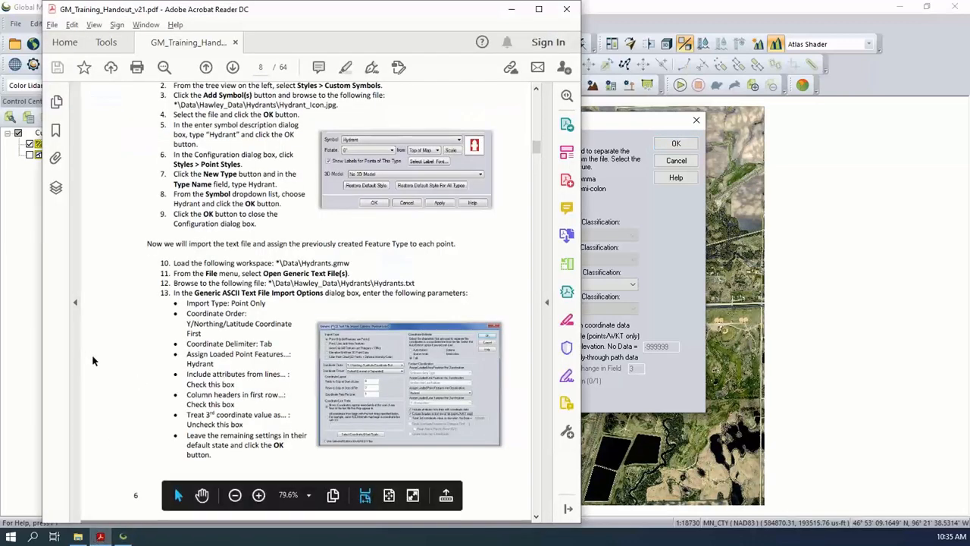
scroll(95, 352, "down", 1)
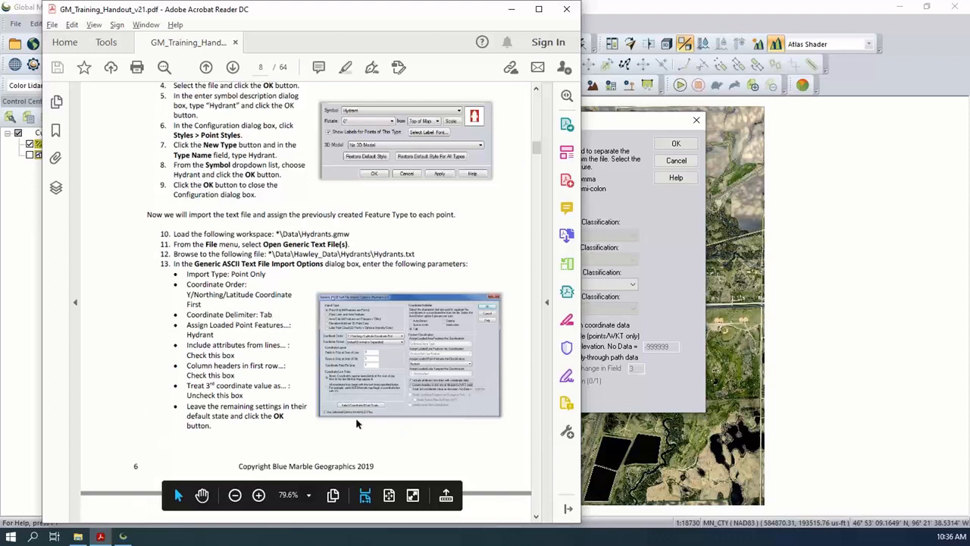
scroll(412, 402, "down", 1)
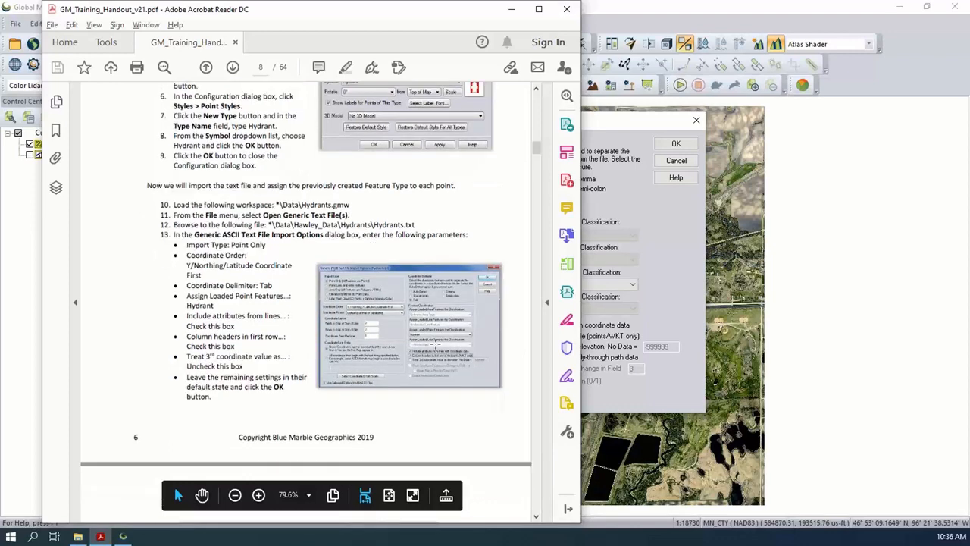
left_click(691, 283)
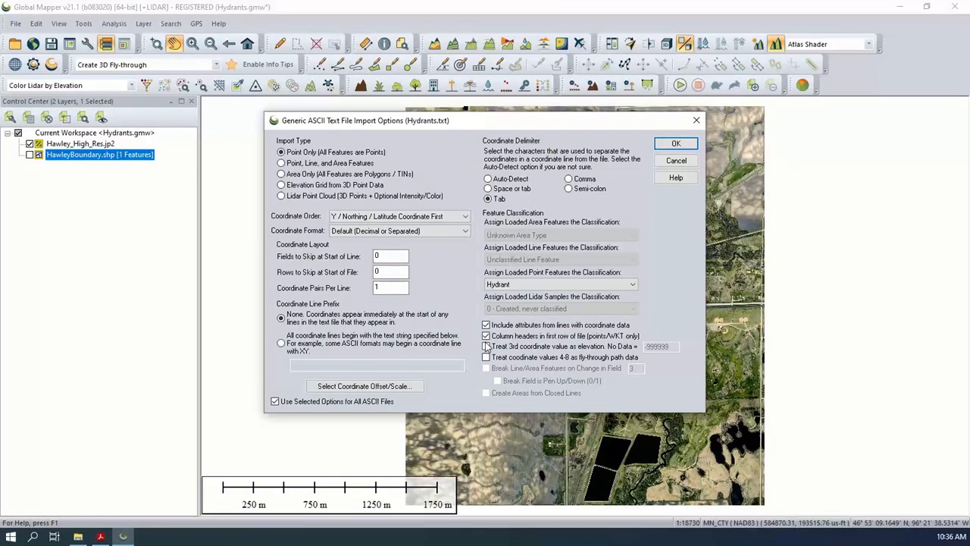
left_click(100, 536)
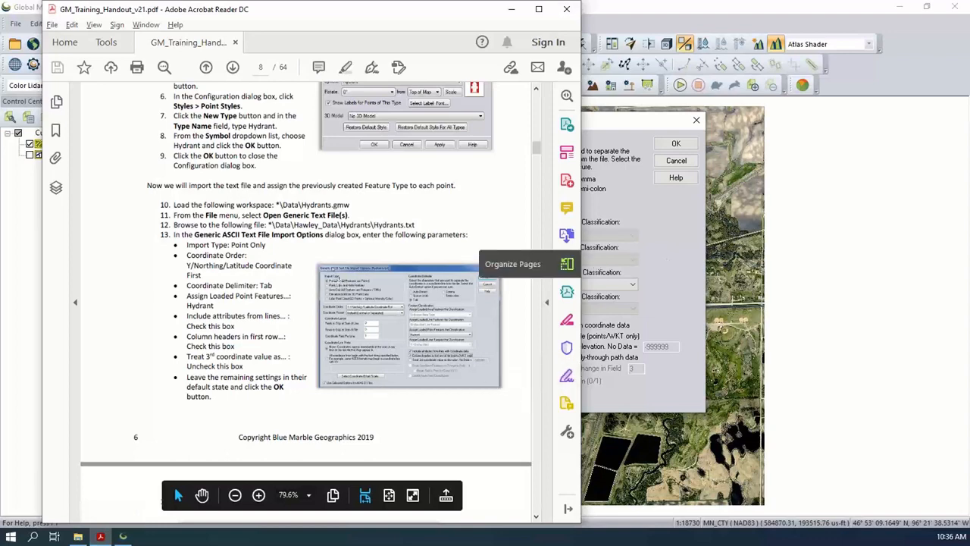
scroll(531, 265, "down", 1)
left_click(666, 256)
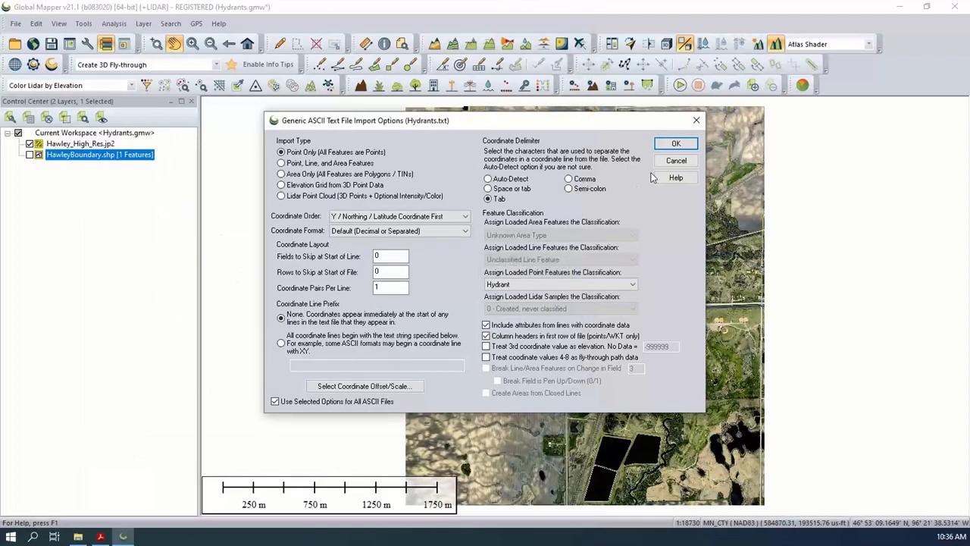
left_click(673, 144)
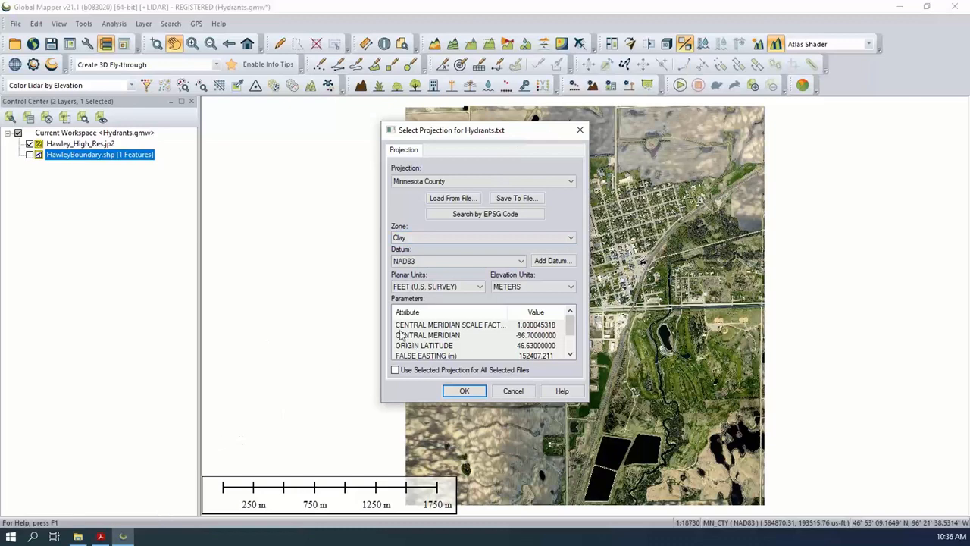
Look up the projection required for the hydrant data in step 14 of the training handout and return to Global Mapper
left_click(100, 536)
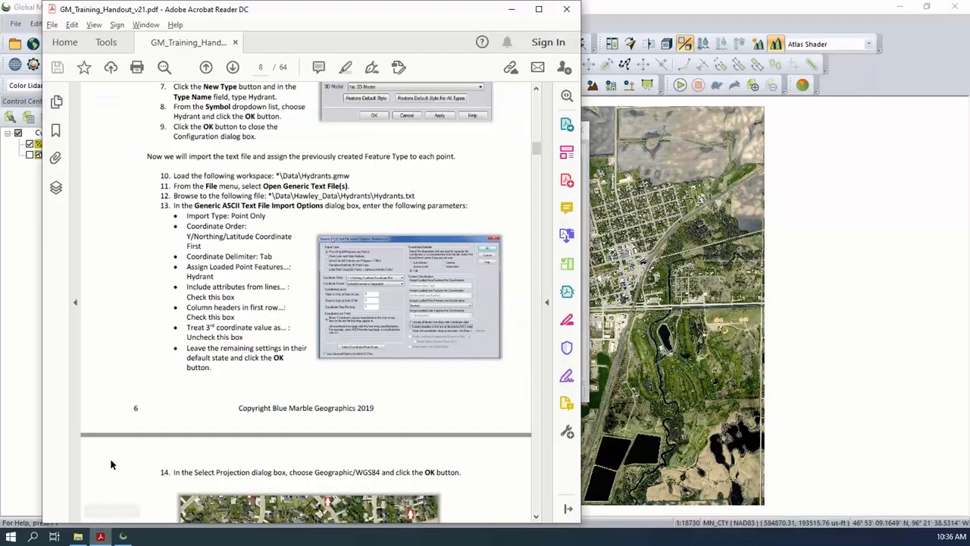
scroll(182, 410, "down", 2)
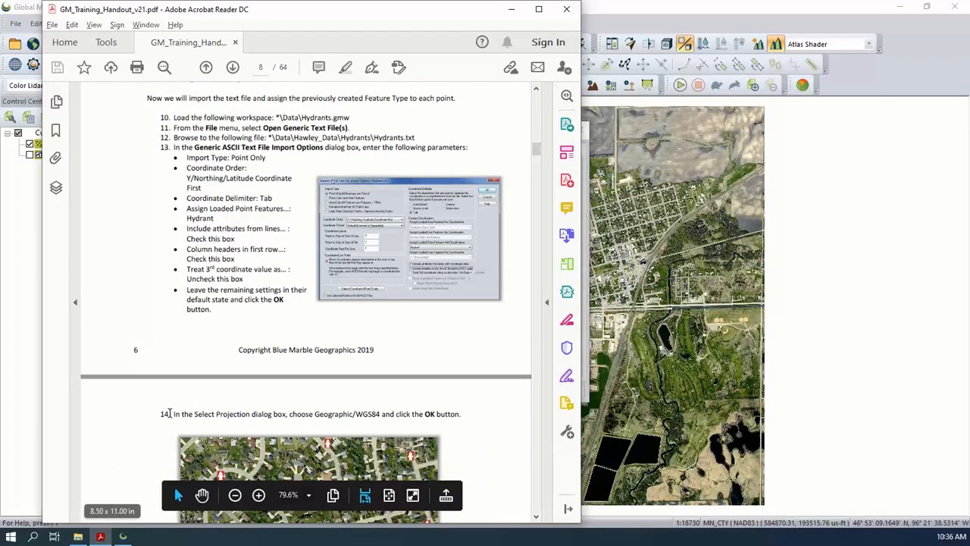
left_click_drag(315, 414, 380, 414)
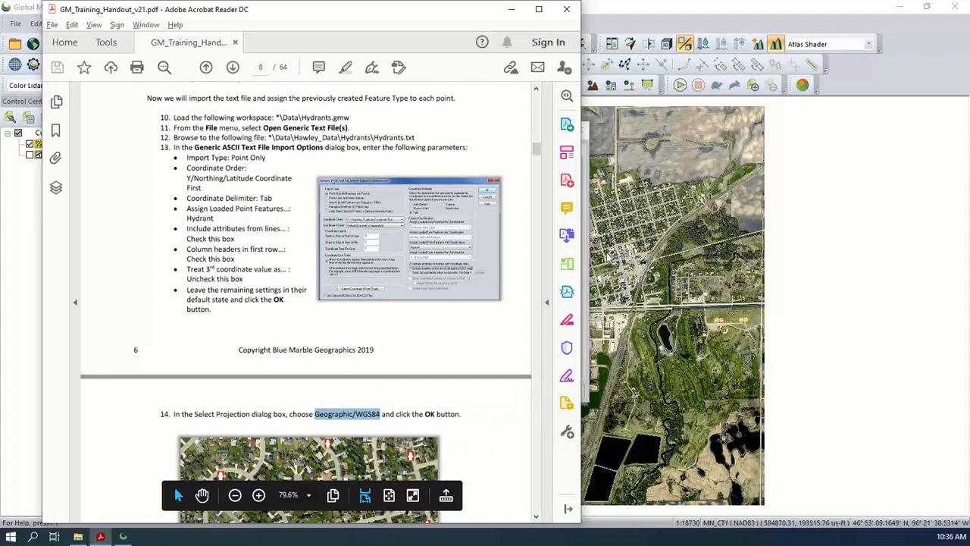
left_click(604, 13)
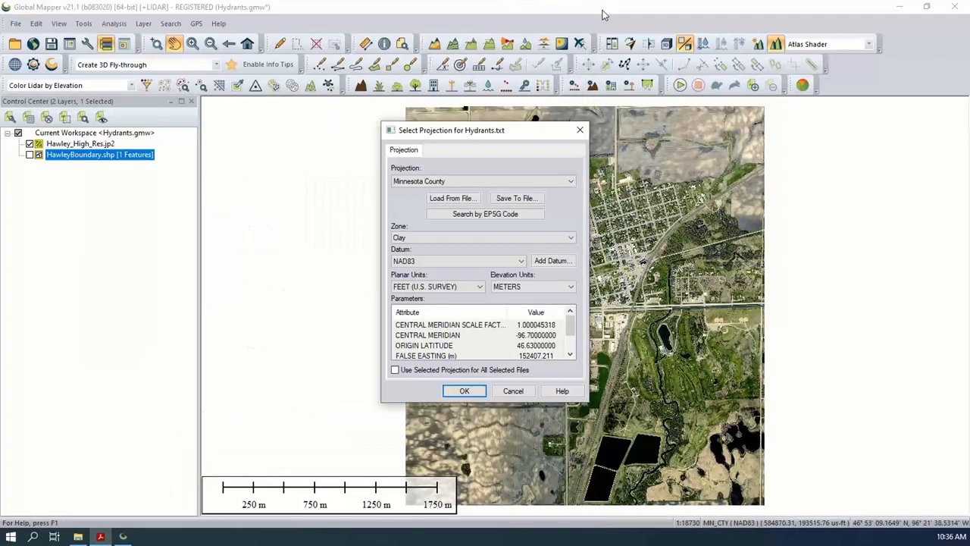
Set the projection for Hydrants.txt to Geographic (Latitude/Longitude) with the WGS84 datum
left_click(444, 182)
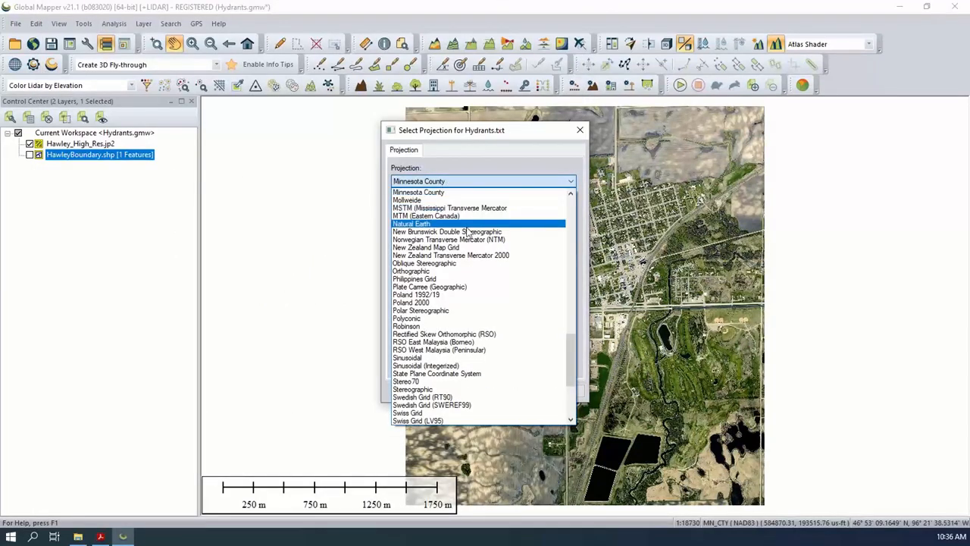
scroll(468, 232, "up", 15)
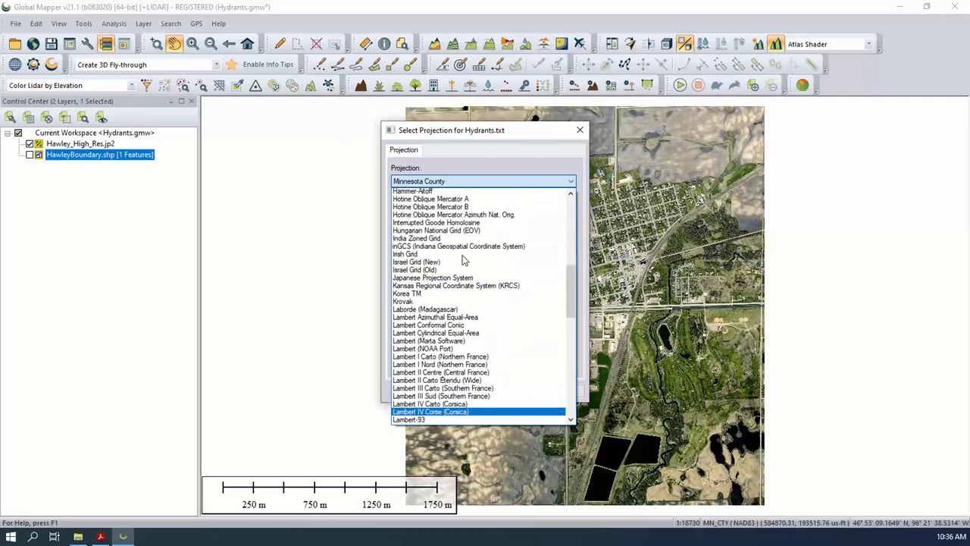
scroll(465, 260, "up", 4)
left_click(456, 225)
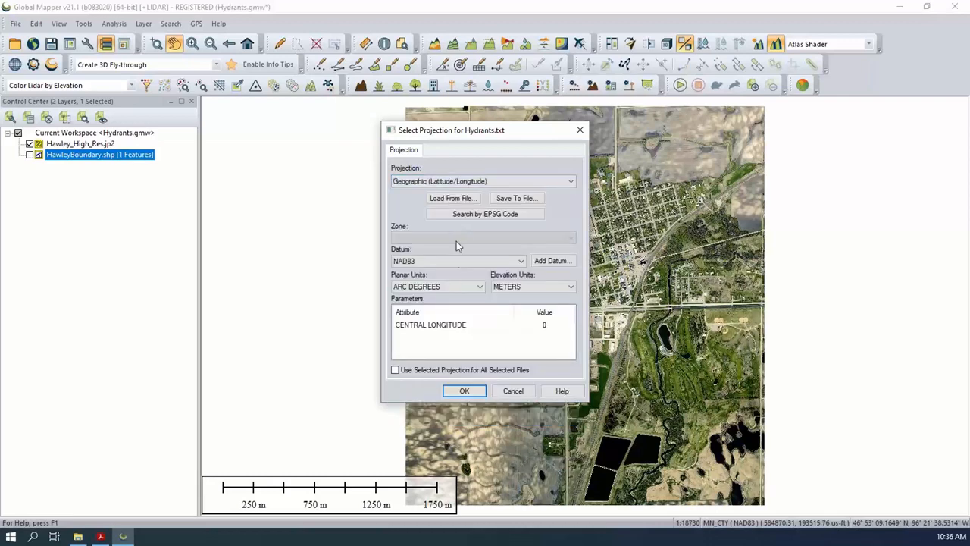
left_click(457, 261)
scroll(455, 455, "down", 15)
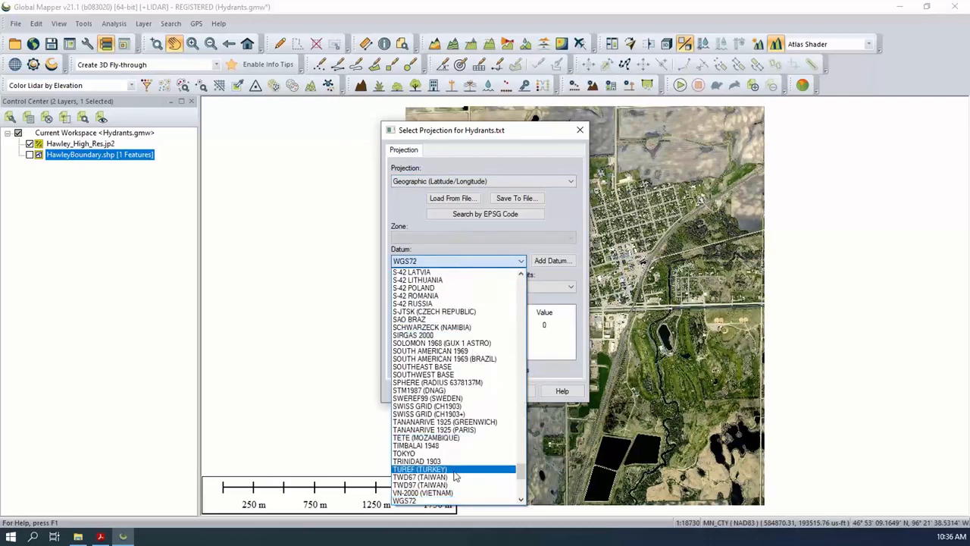
scroll(456, 475, "down", 1)
left_click(430, 486)
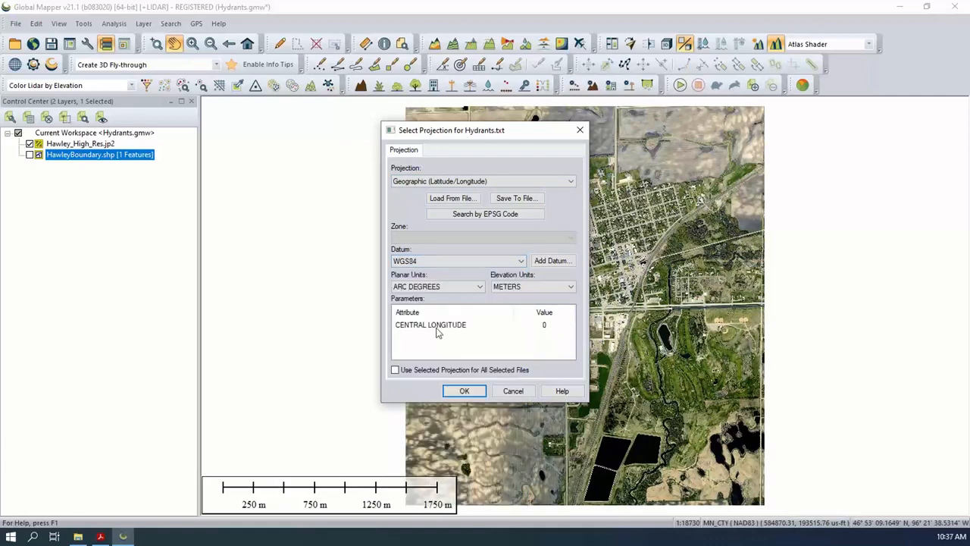
Confirm the projection to import the hydrant points and inspect them on the map
left_click(458, 394)
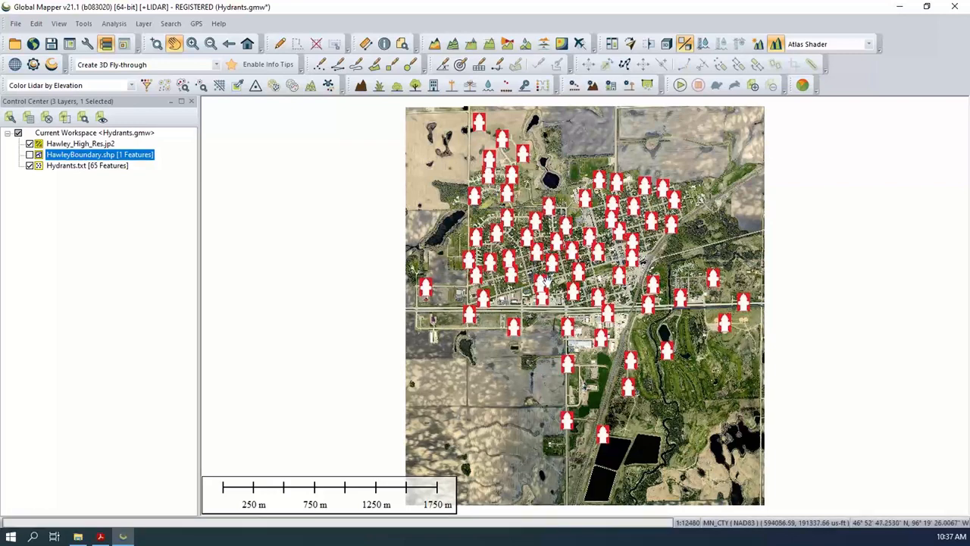
scroll(550, 271, "up", 1)
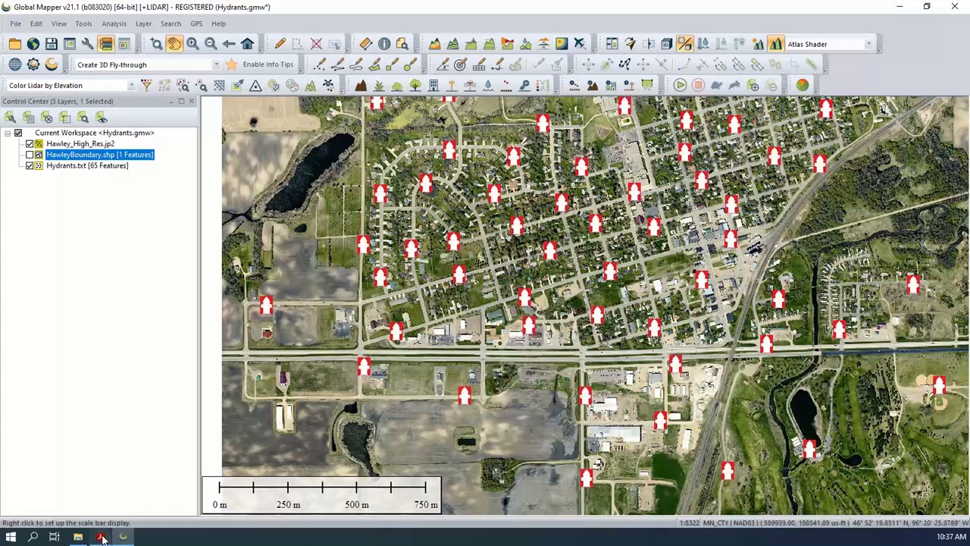
Switch to Acrobat Reader and read the end of the hydrant import exercise, through step 15, in the training handout
left_click(100, 537)
scroll(106, 393, "down", 5)
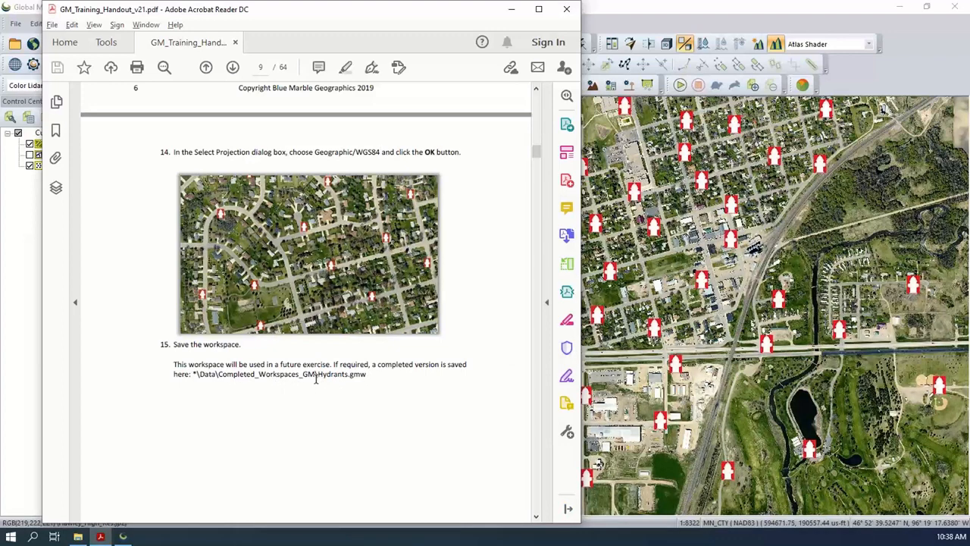
left_click(421, 378)
left_click(392, 381)
mouse_move(439, 413)
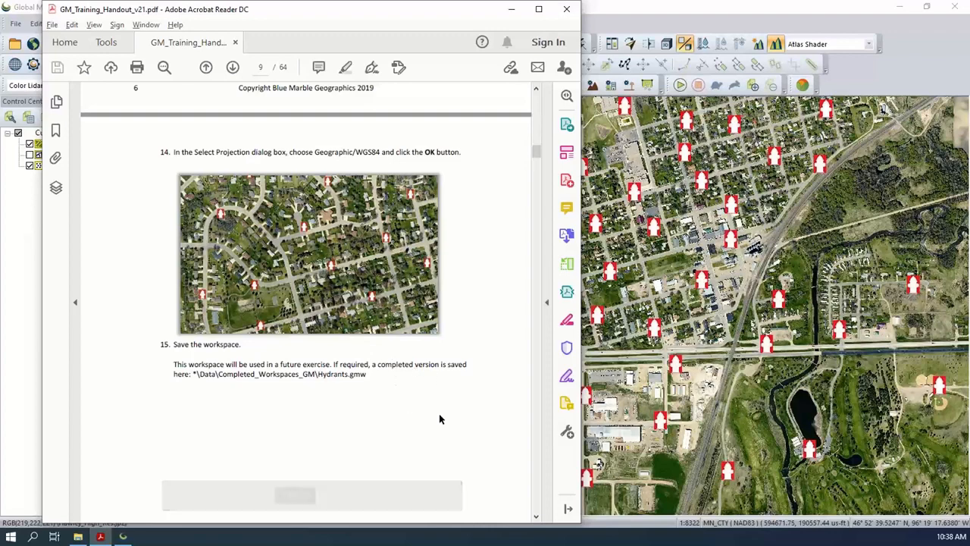
Browse the training handout's digitizing exercises up to Creating Range Rings, read its instructions and return to Global Mapper
scroll(359, 387, "down", 10)
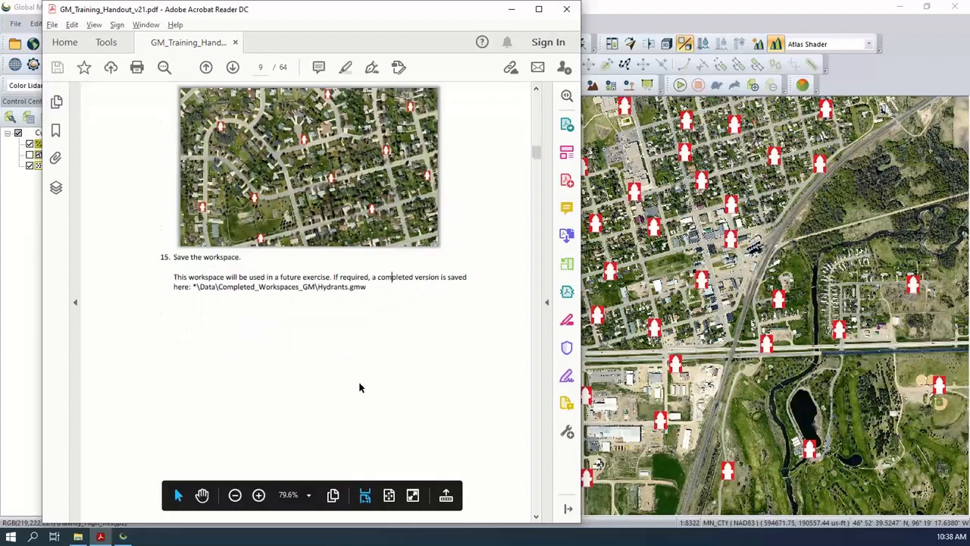
scroll(358, 386, "down", 15)
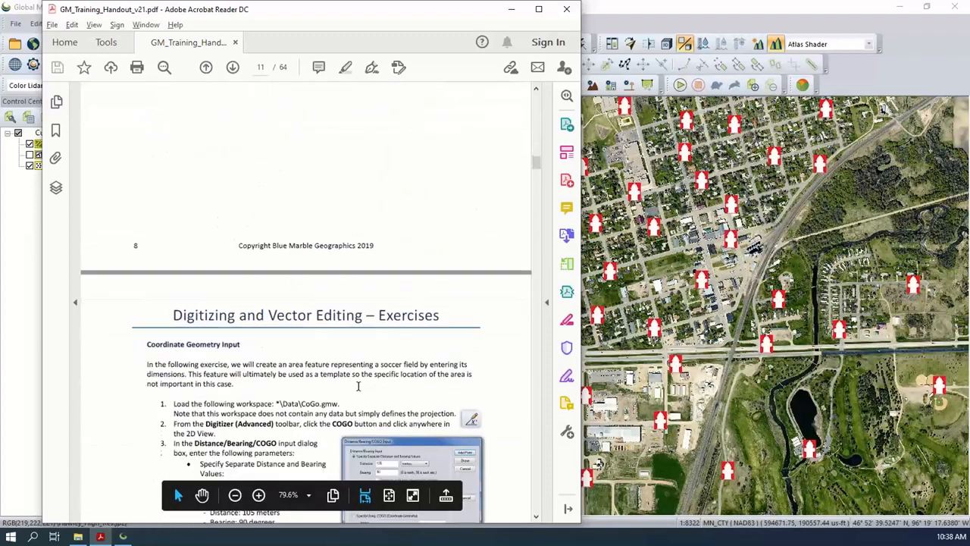
scroll(359, 387, "up", 4)
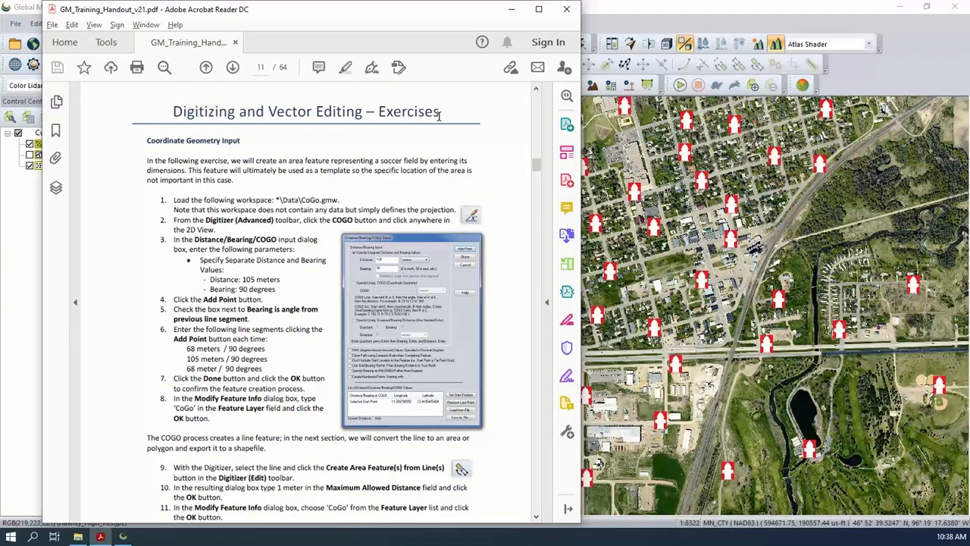
scroll(400, 221, "down", 3)
scroll(401, 223, "down", 20)
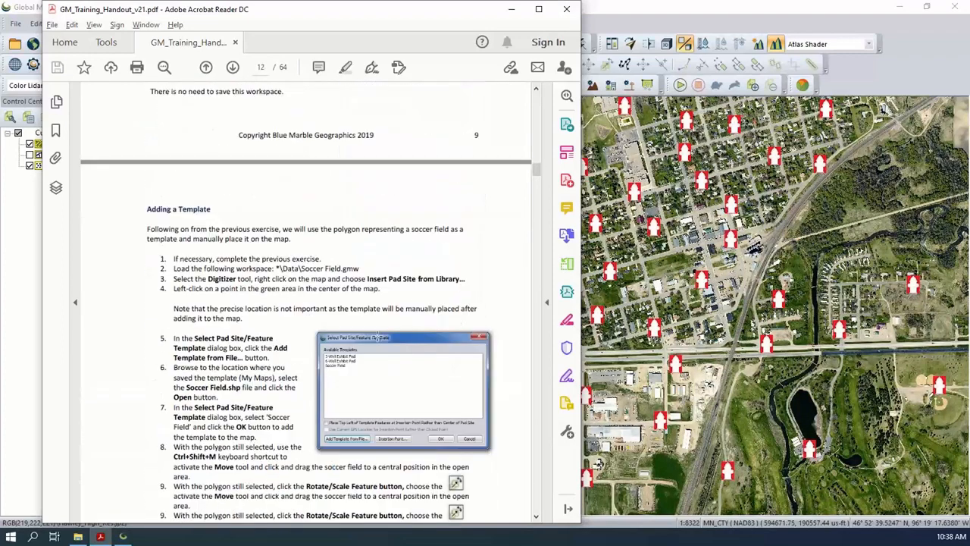
scroll(376, 337, "down", 20)
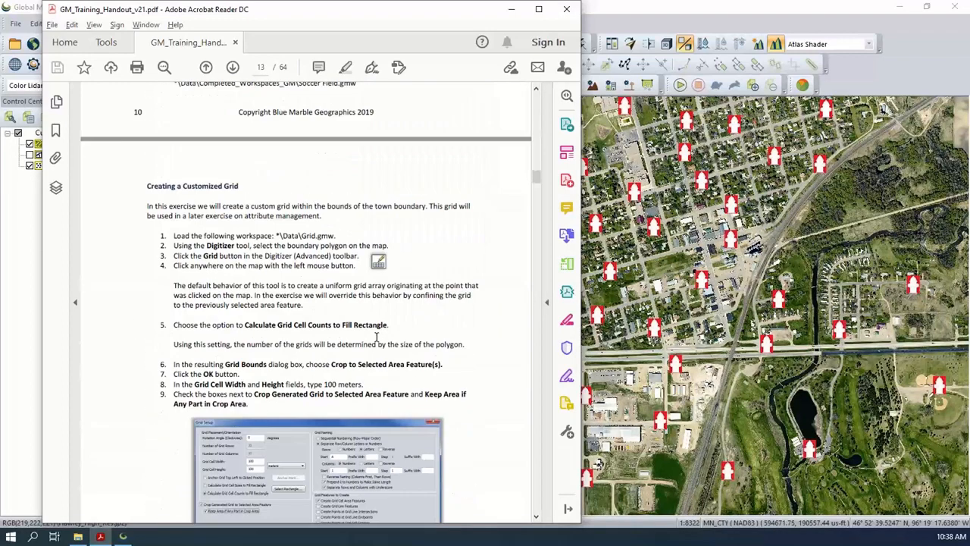
scroll(376, 338, "down", 10)
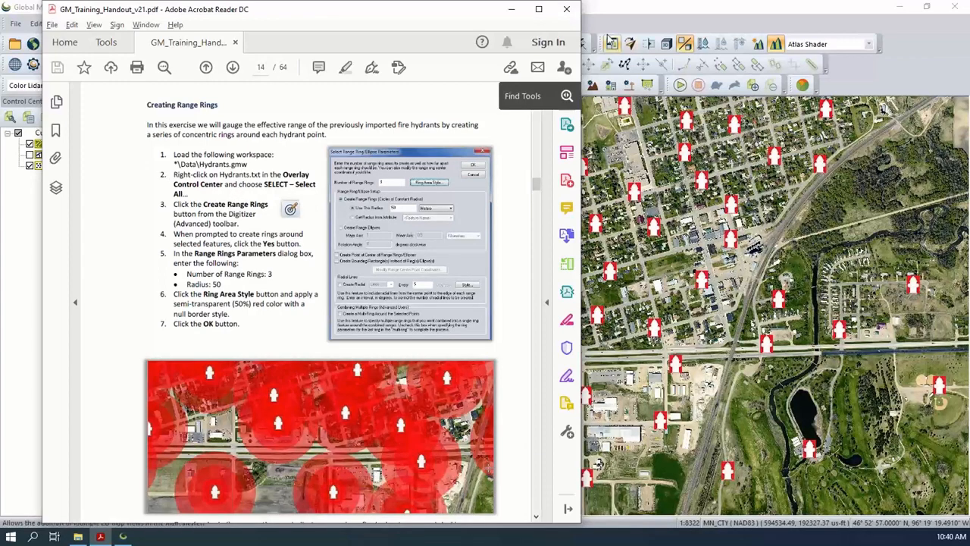
left_click(604, 11)
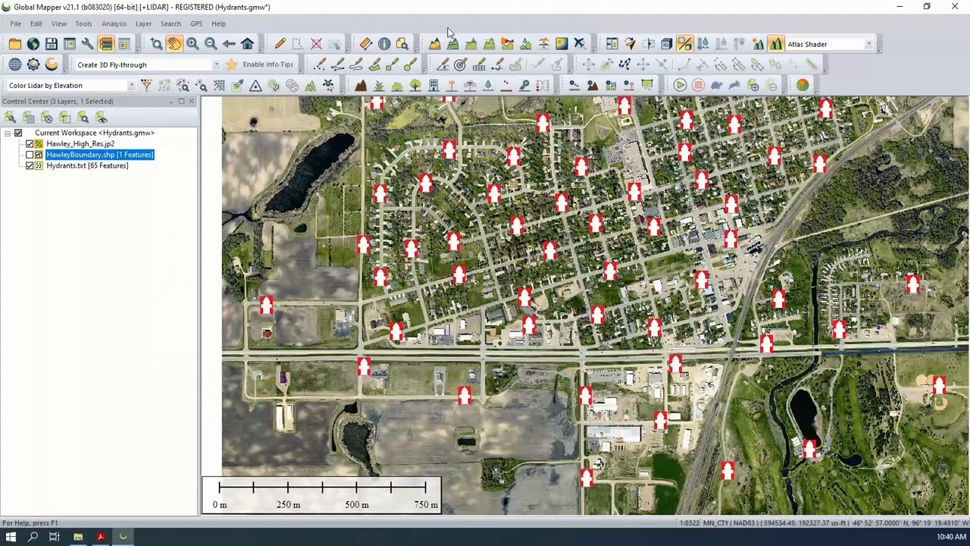
Try selecting hydrant points with the Digitizer tool, individually and by area across the town, and clear the selection
left_click(247, 43)
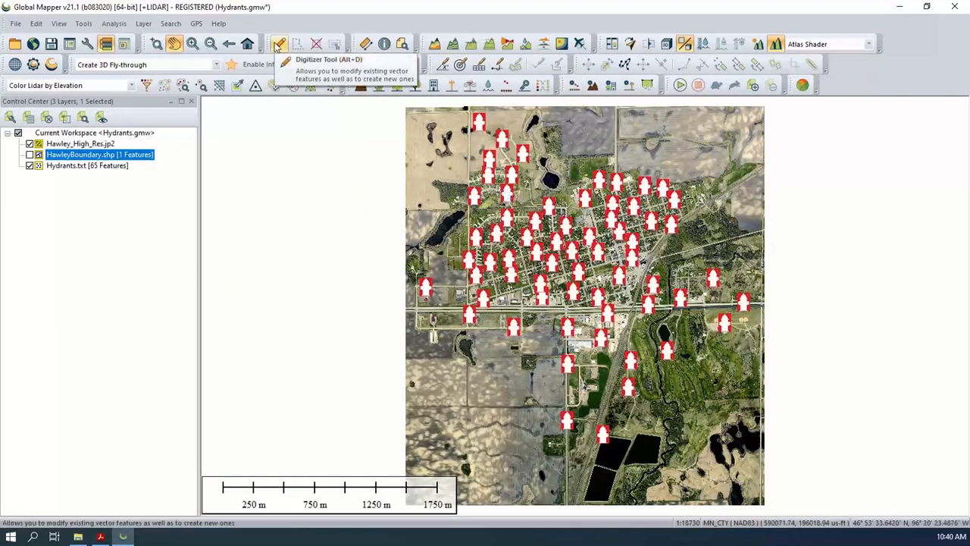
left_click(279, 47)
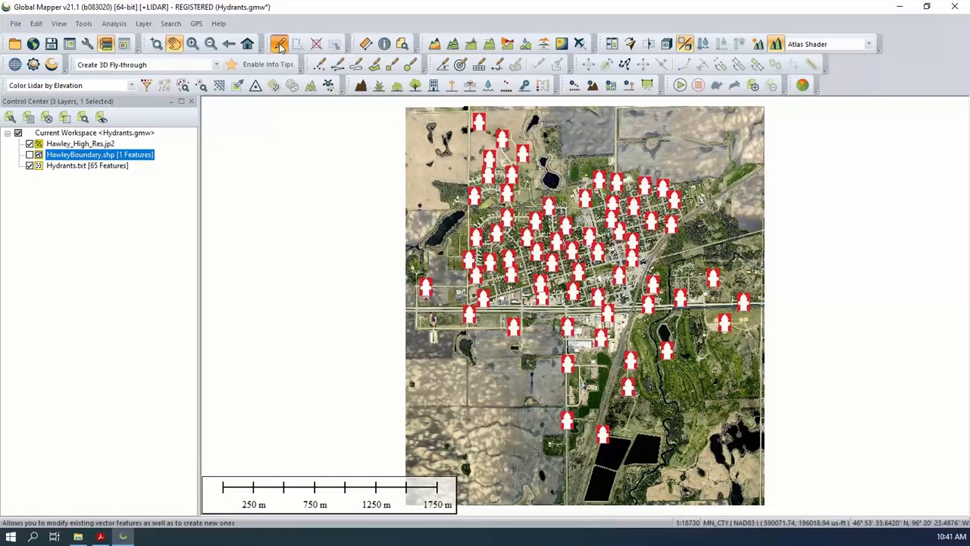
left_click(479, 122)
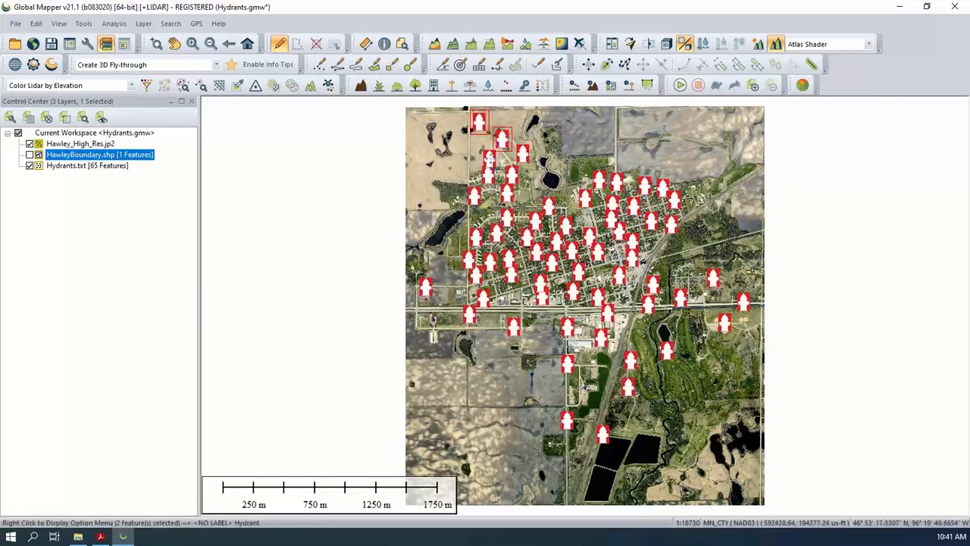
left_click(434, 125)
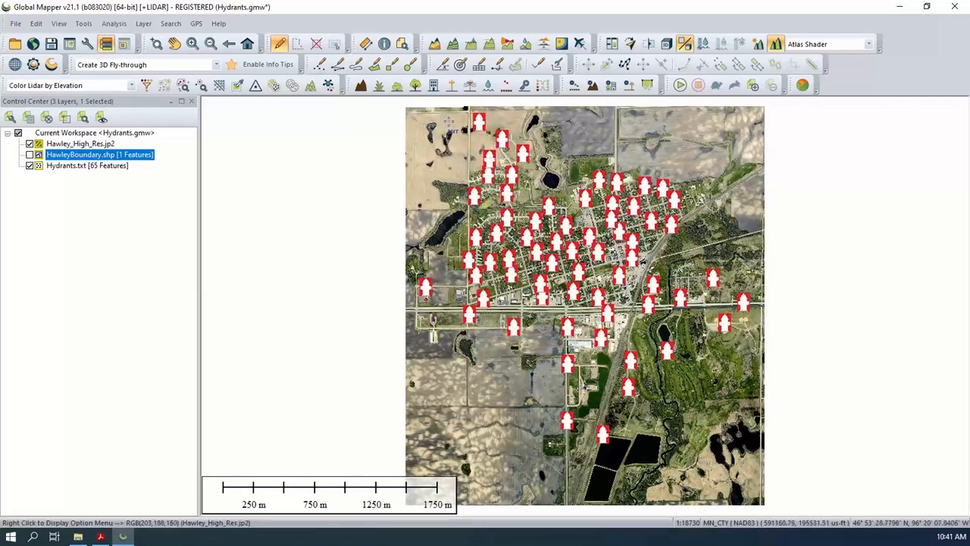
left_click_drag(443, 113, 623, 327)
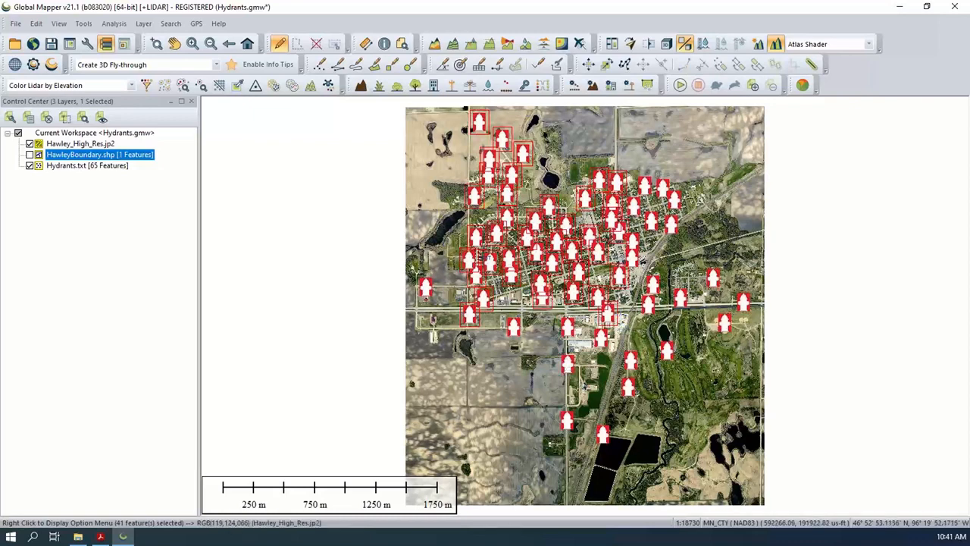
left_click(297, 46)
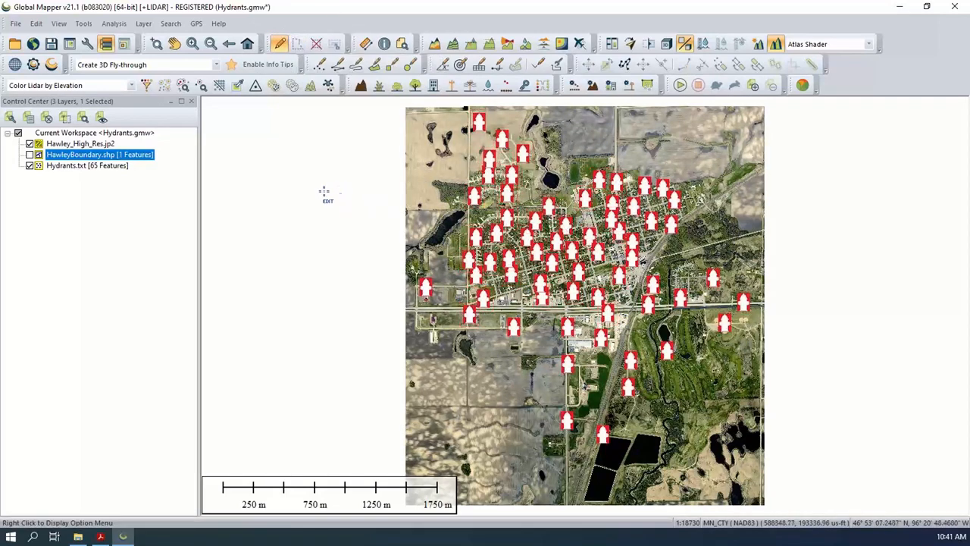
Select all features in the Hydrants.txt layer and start creating range rings centered on the selected points
right_click(110, 169)
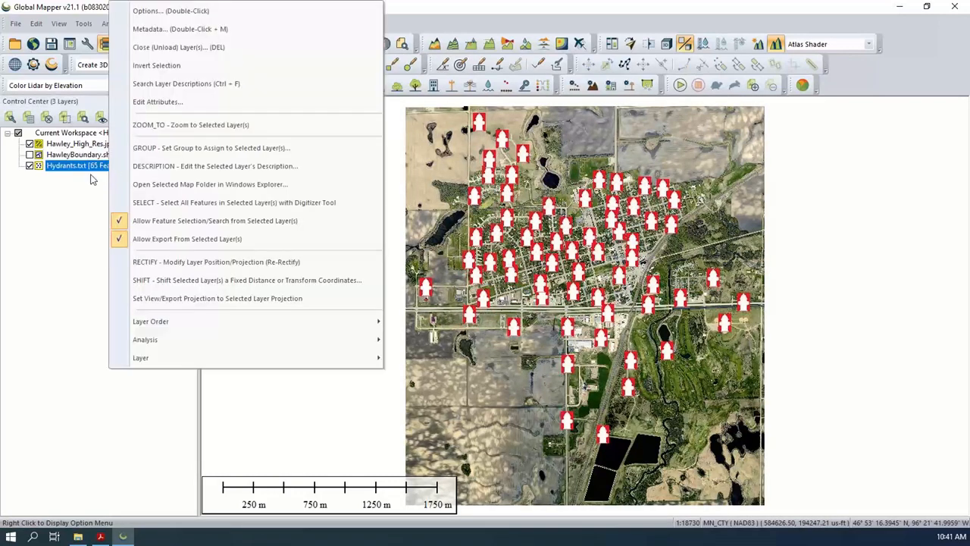
left_click(142, 203)
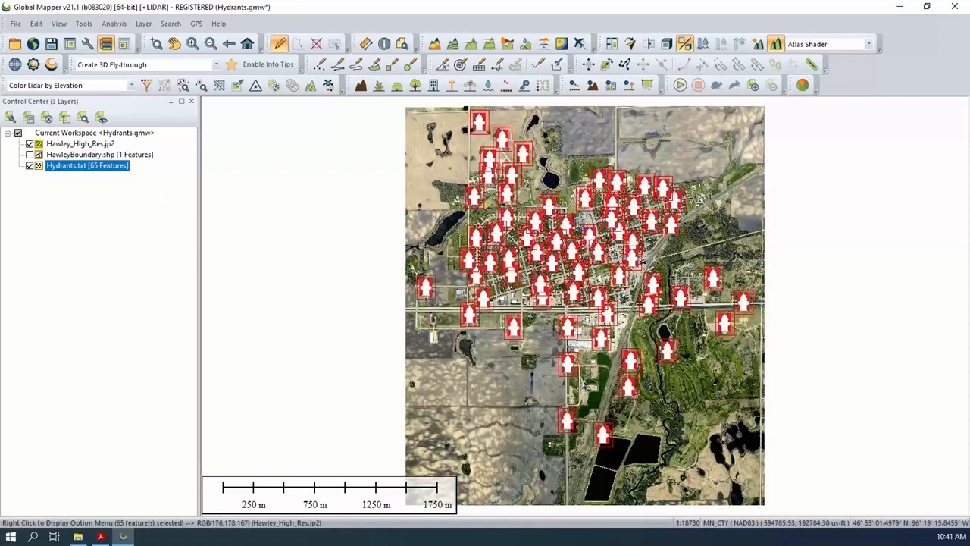
left_click(459, 67)
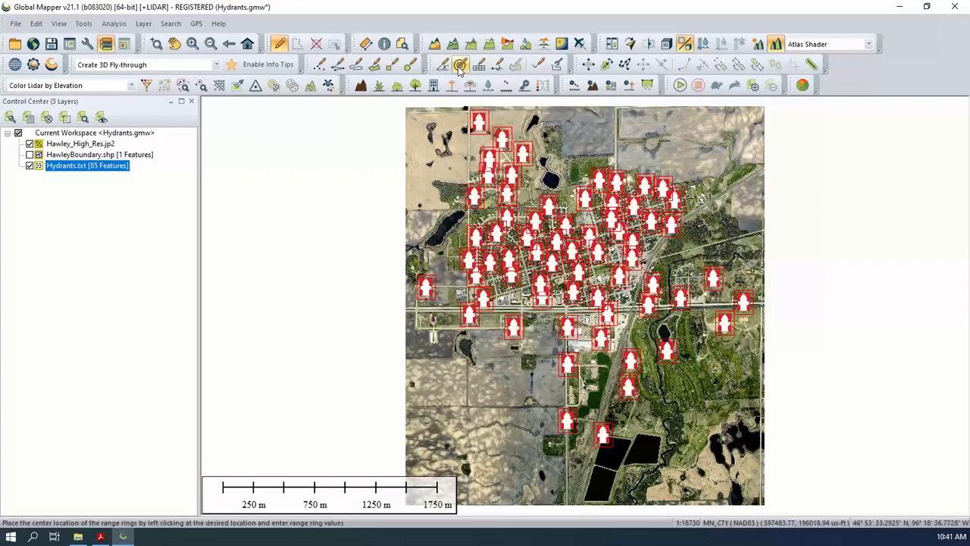
left_click(459, 67)
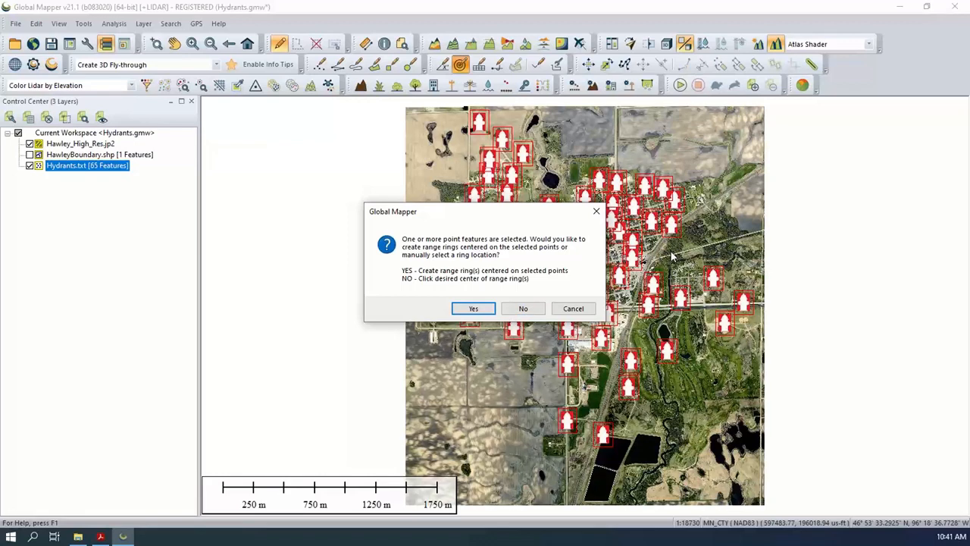
left_click(464, 310)
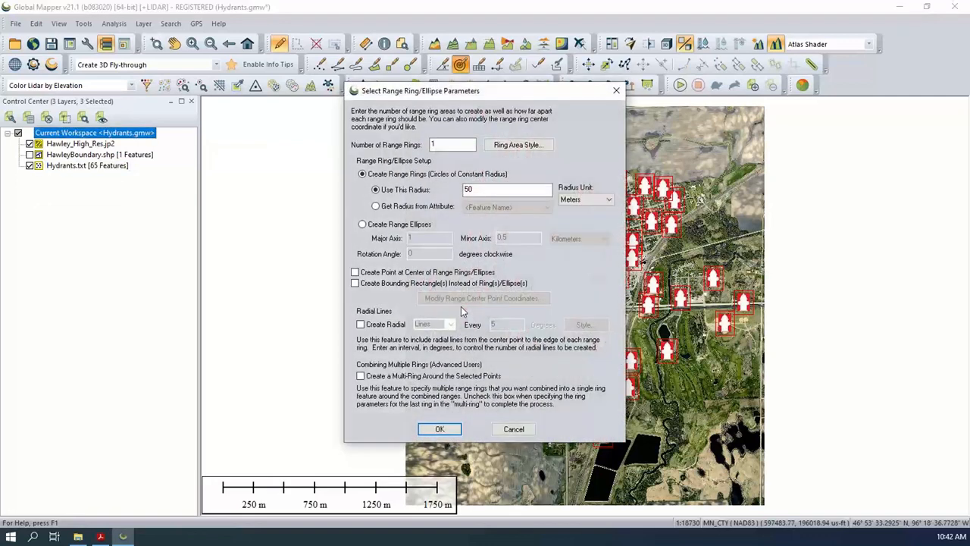
Check the range ring parameters in the training handout, and set 3 range rings with Meters as the radius unit in Global Mapper
left_click_drag(459, 91, 430, 91)
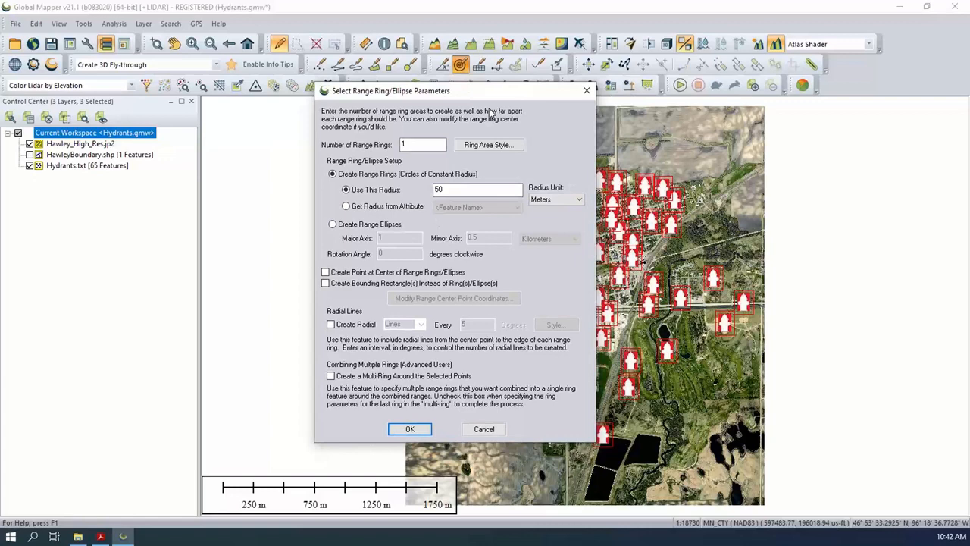
left_click(430, 144)
left_click_drag(430, 145, 397, 145)
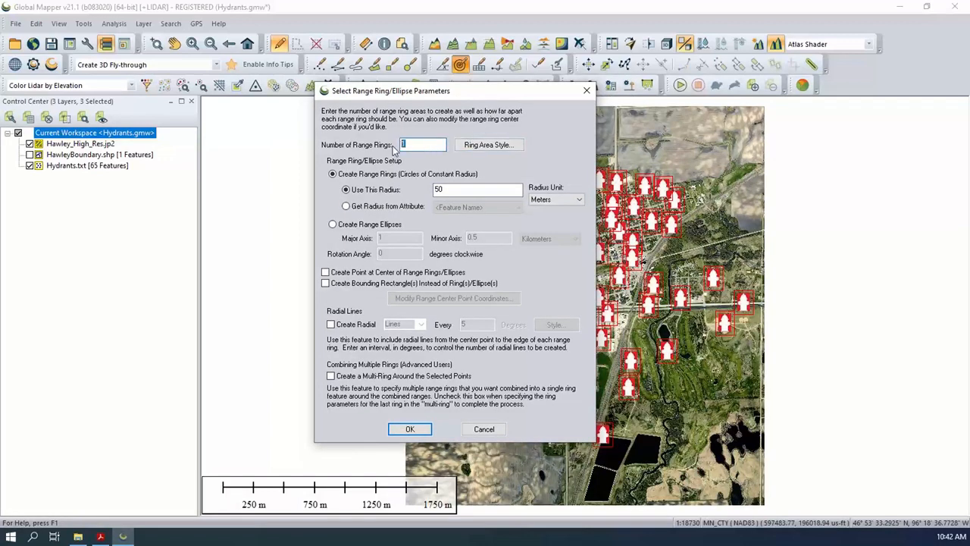
left_click(99, 536)
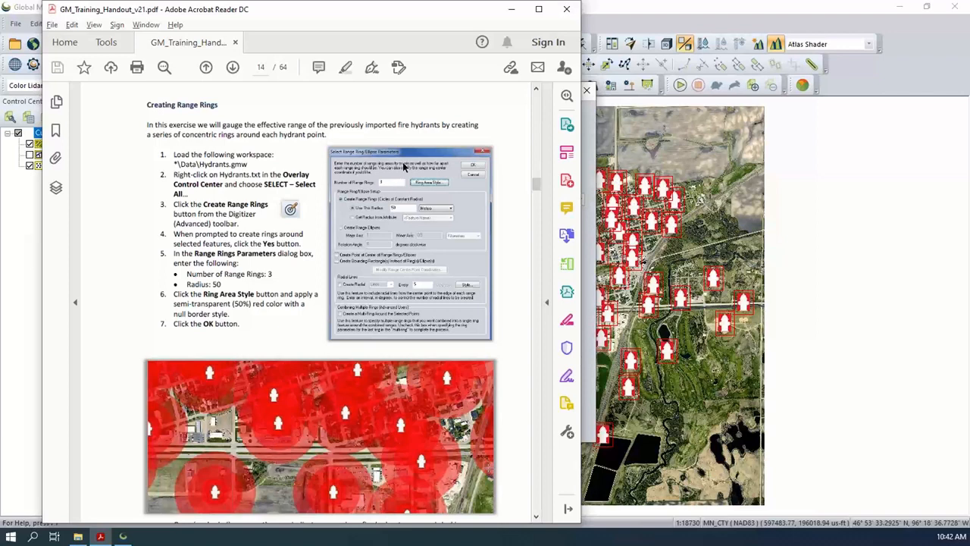
left_click(590, 179)
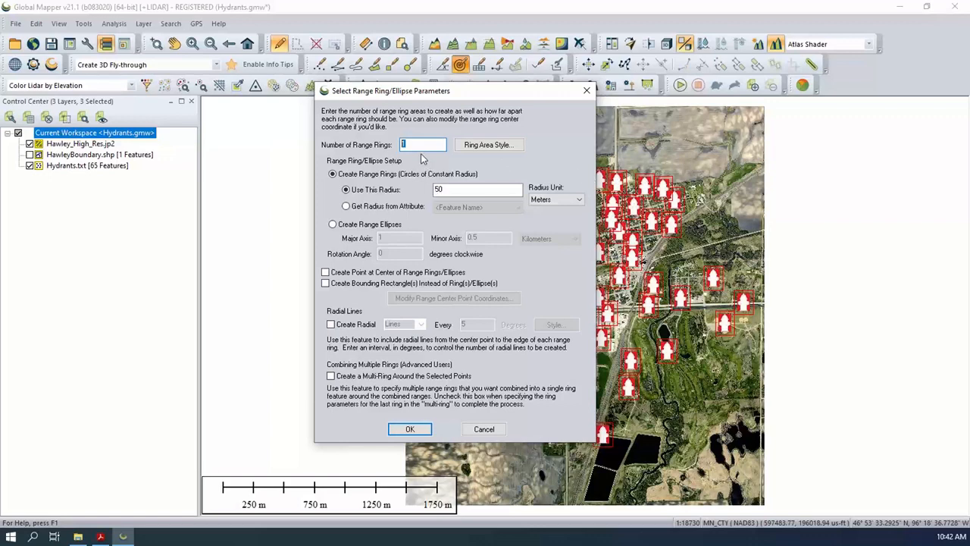
type("3")
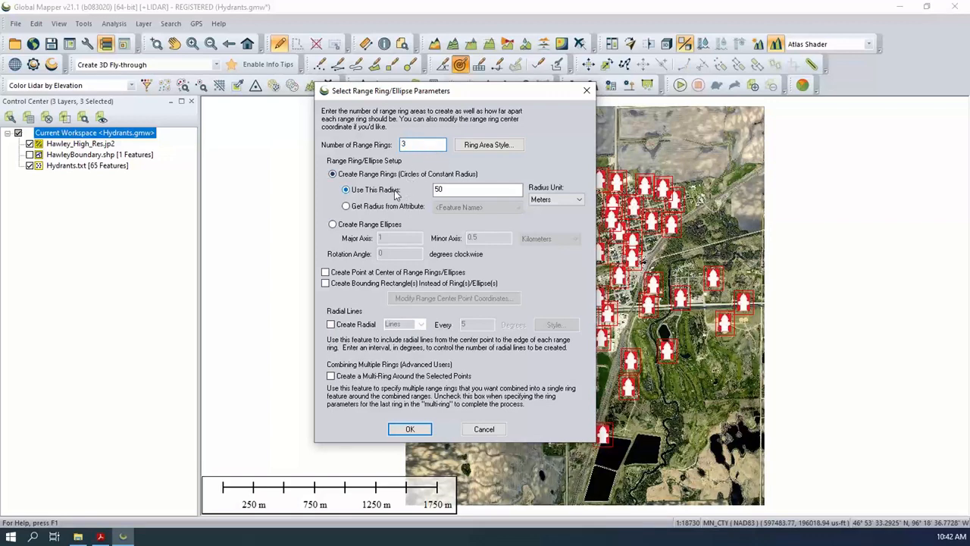
left_click(559, 199)
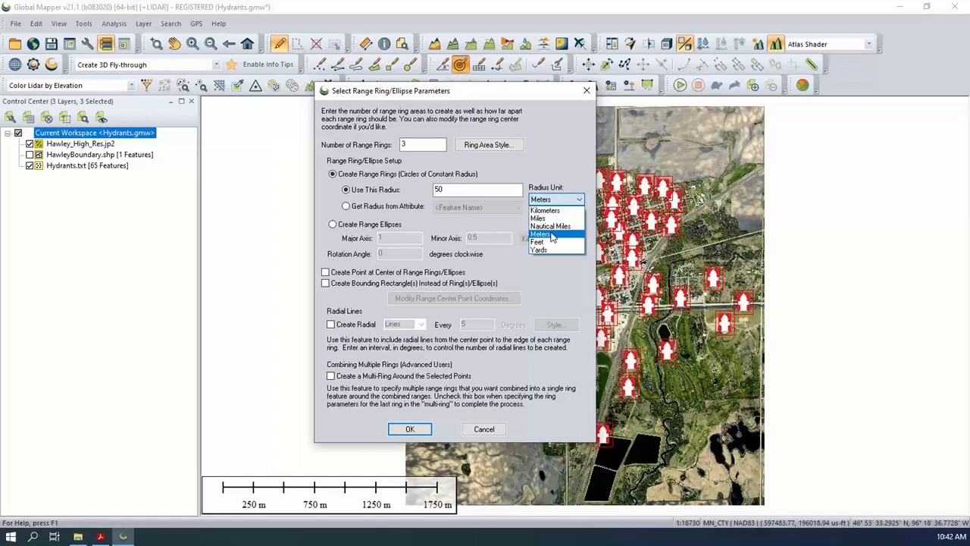
left_click(551, 236)
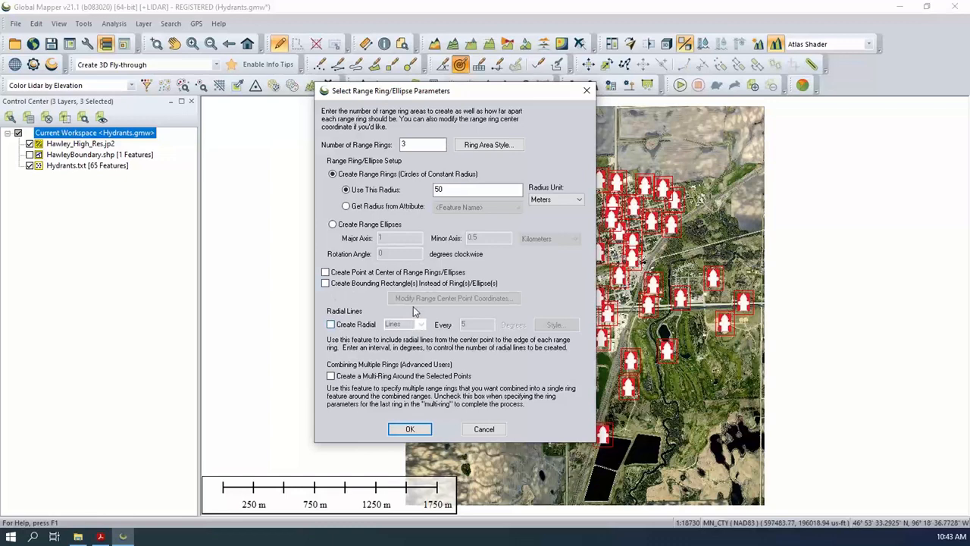
Set the ring area style's fill pattern to Solid Fill with a red color (255, 0, 0)
left_click(476, 148)
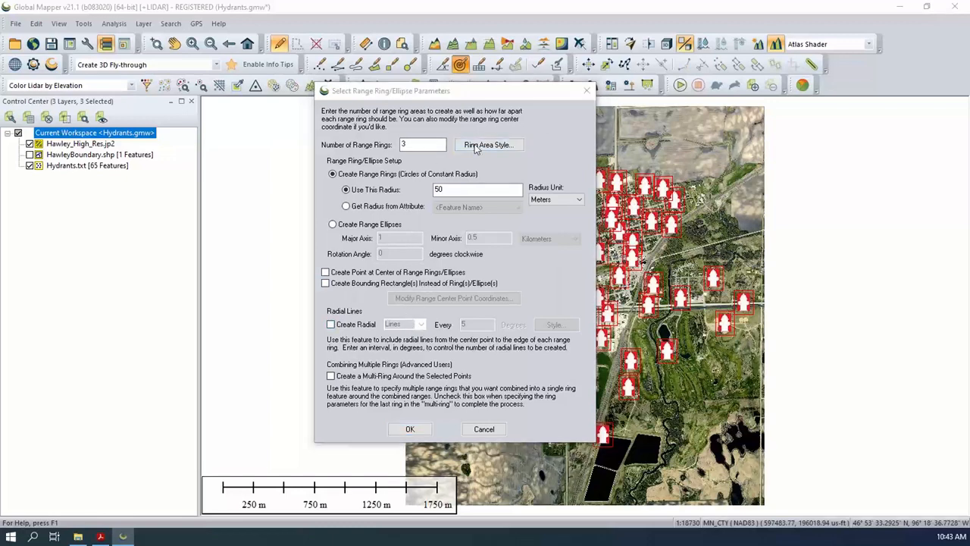
left_click_drag(471, 151, 391, 137)
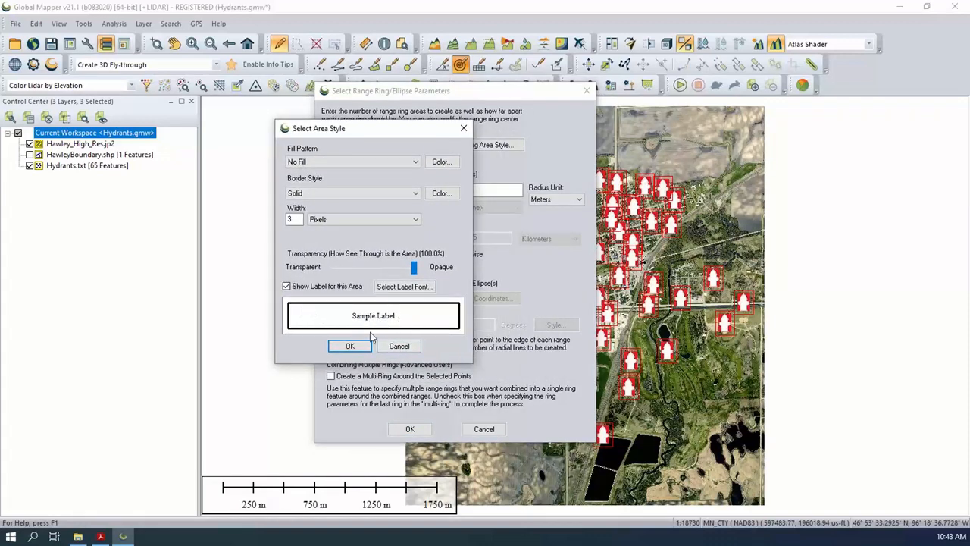
left_click(343, 163)
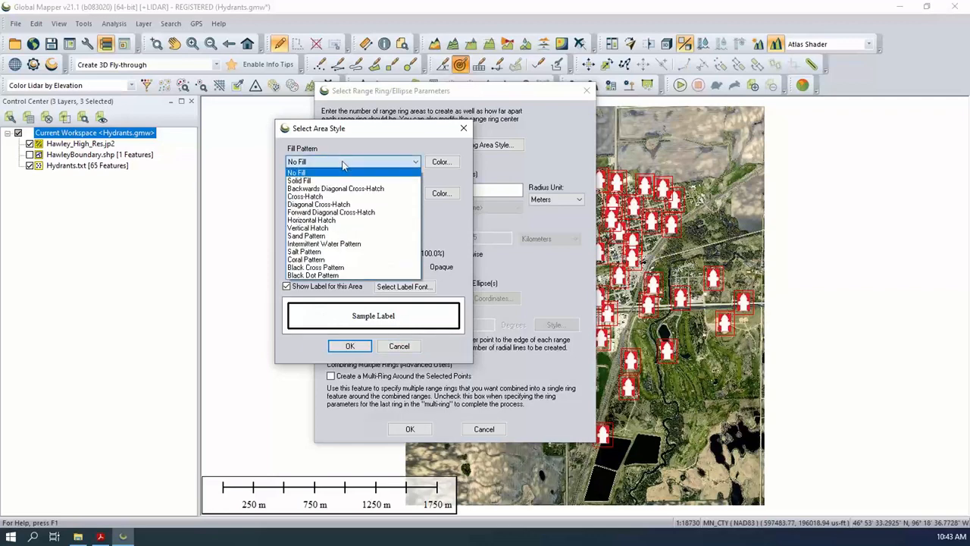
left_click(319, 181)
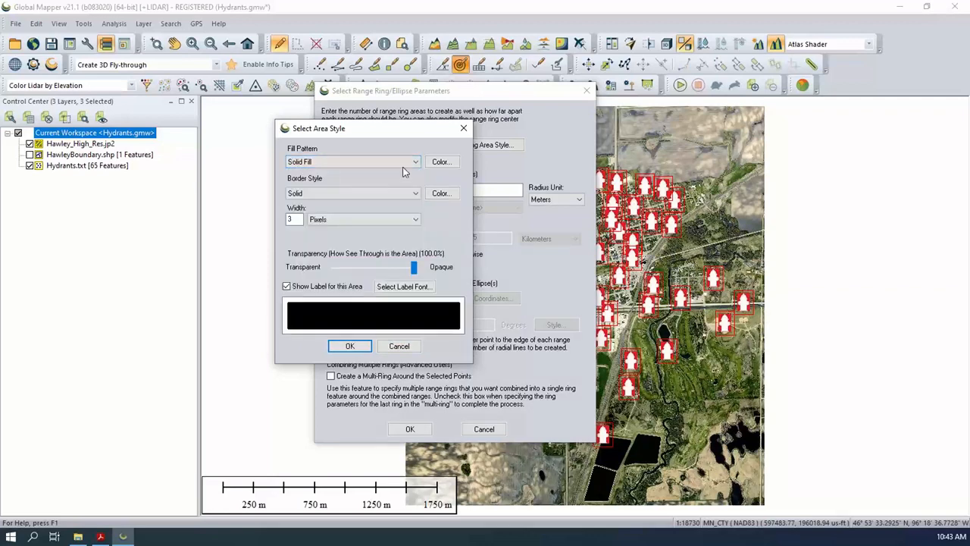
left_click(441, 161)
left_click(250, 192)
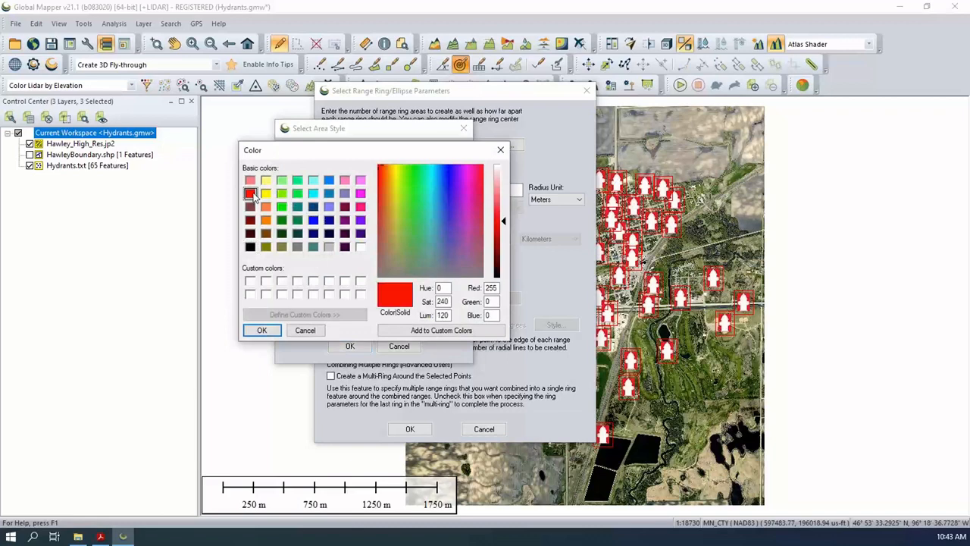
left_click(266, 330)
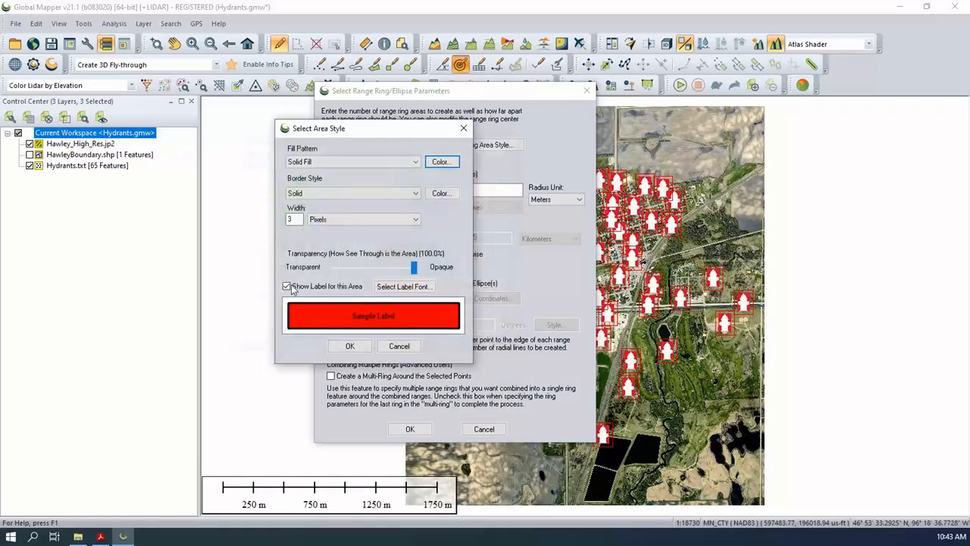
Set the ring area style's transparency to 51%, use a Null border style, and turn off the area label
left_click_drag(414, 267, 372, 271)
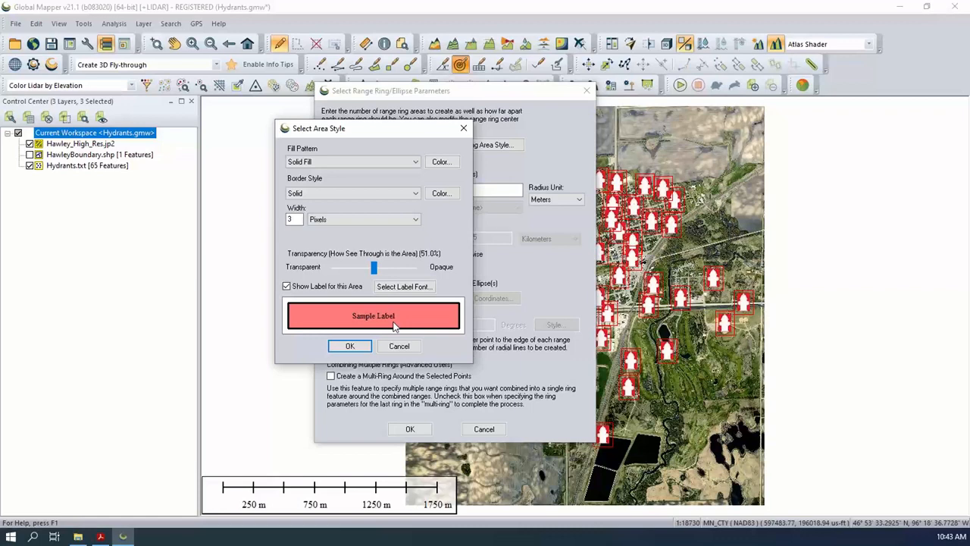
left_click(331, 192)
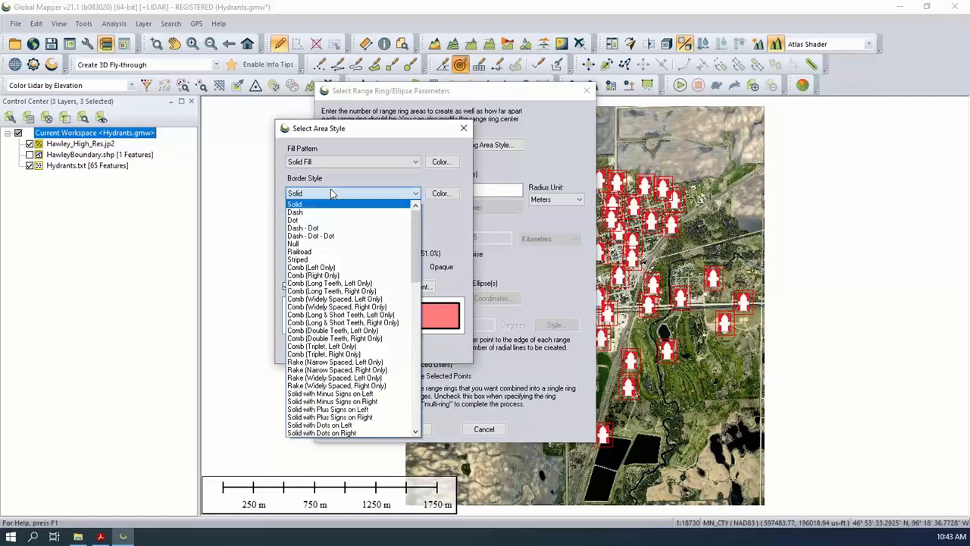
left_click(307, 247)
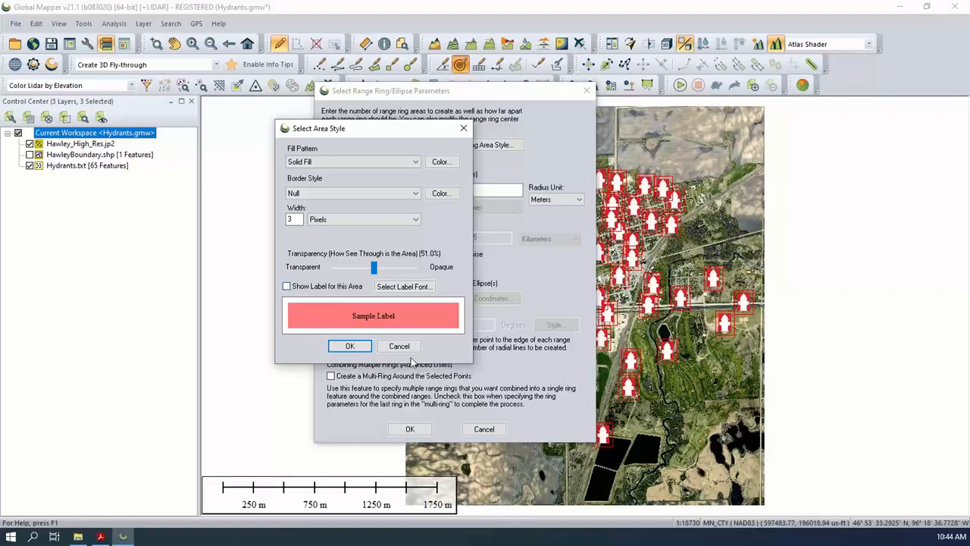
left_click(349, 348)
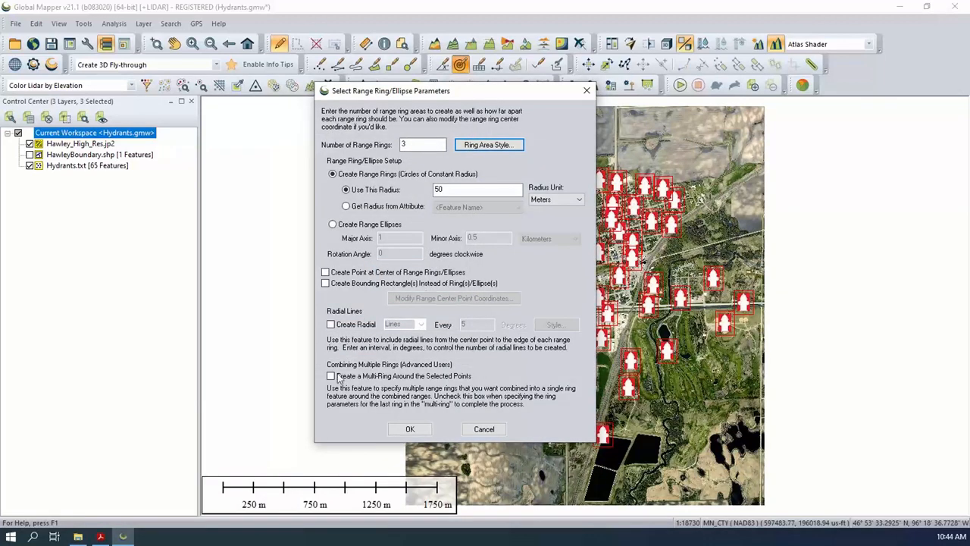
Check the ring parameters in the training handout, and create the three range rings at a 50-meter radius in Global Mapper
left_click(100, 536)
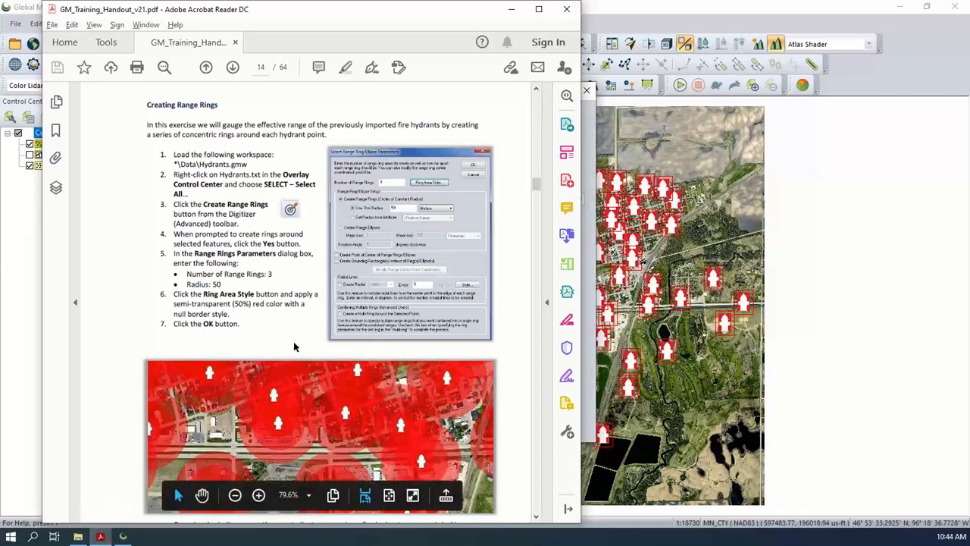
left_click(595, 247)
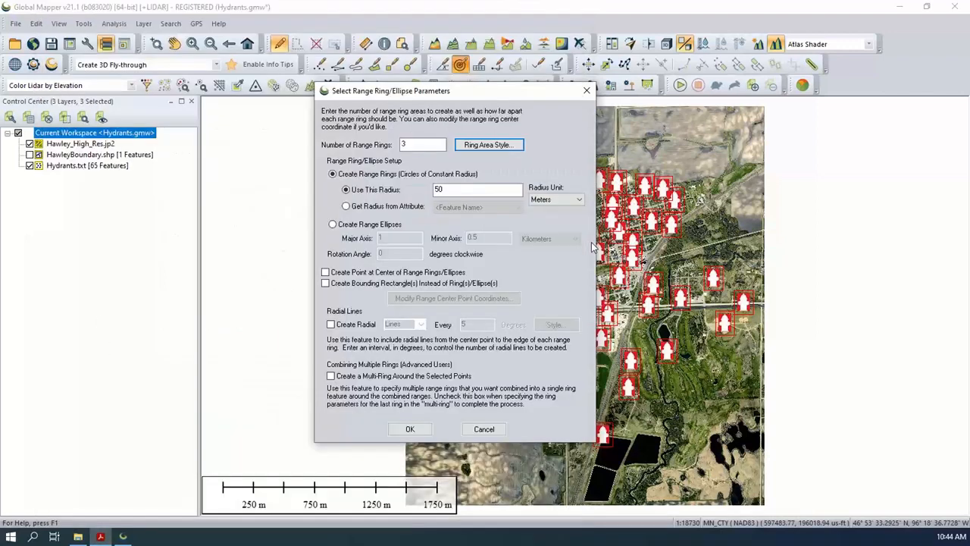
left_click(410, 429)
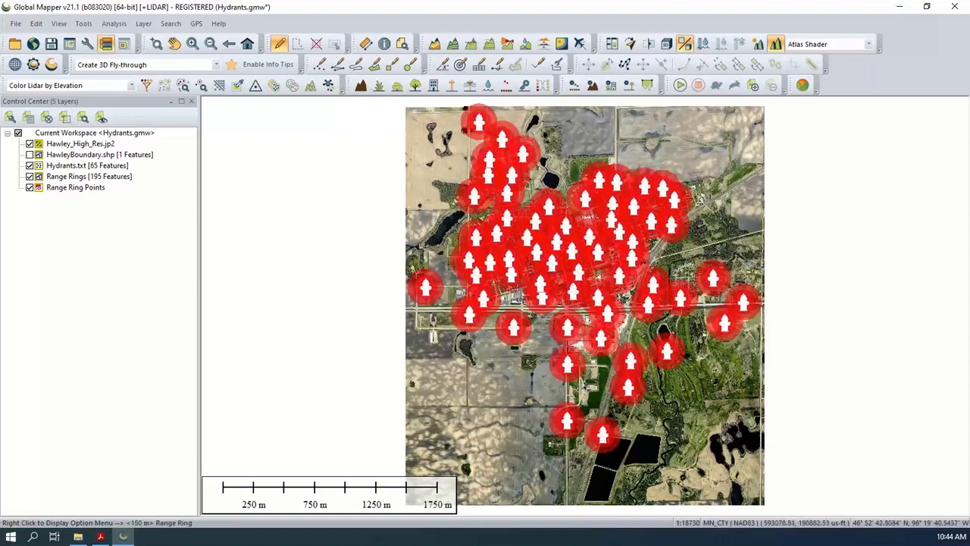
Examine the hydrant range ring coverage closely along the highway and the area south of it
scroll(597, 283, "up", 1)
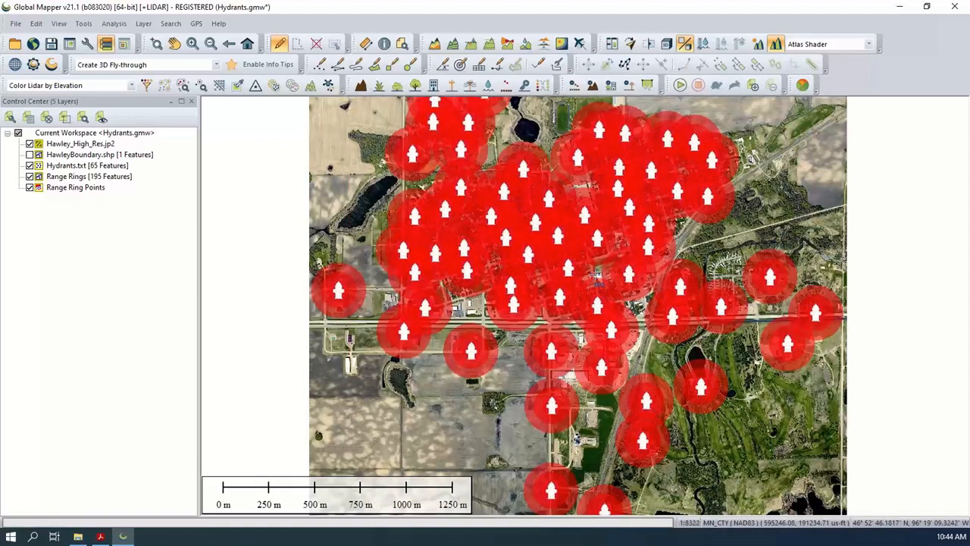
scroll(599, 282, "up", 1)
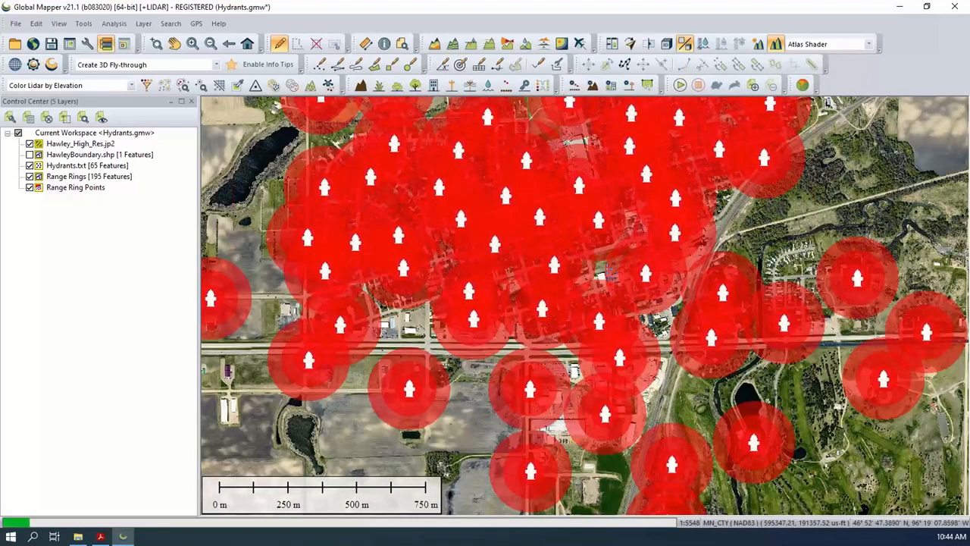
scroll(609, 274, "up", 1)
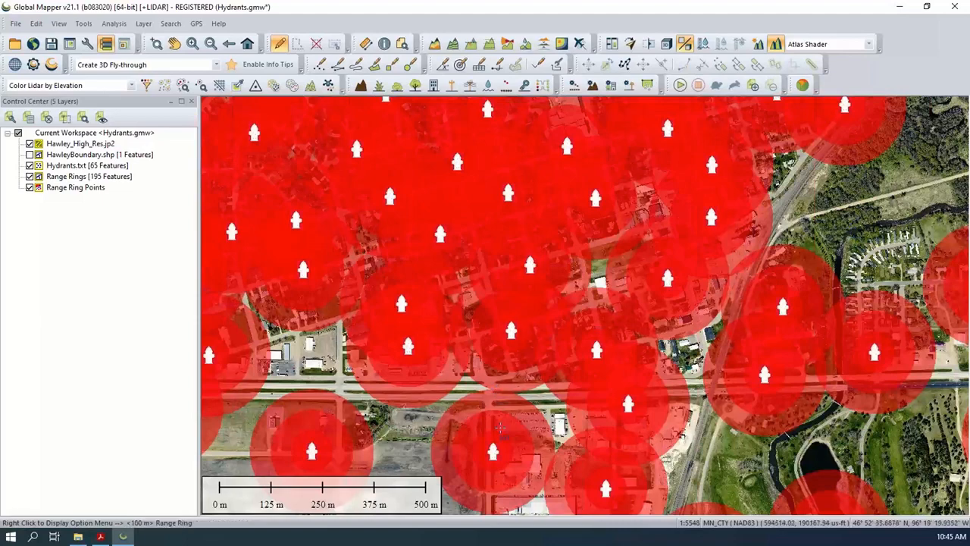
left_click(174, 43)
left_click_drag(456, 405, 430, 263)
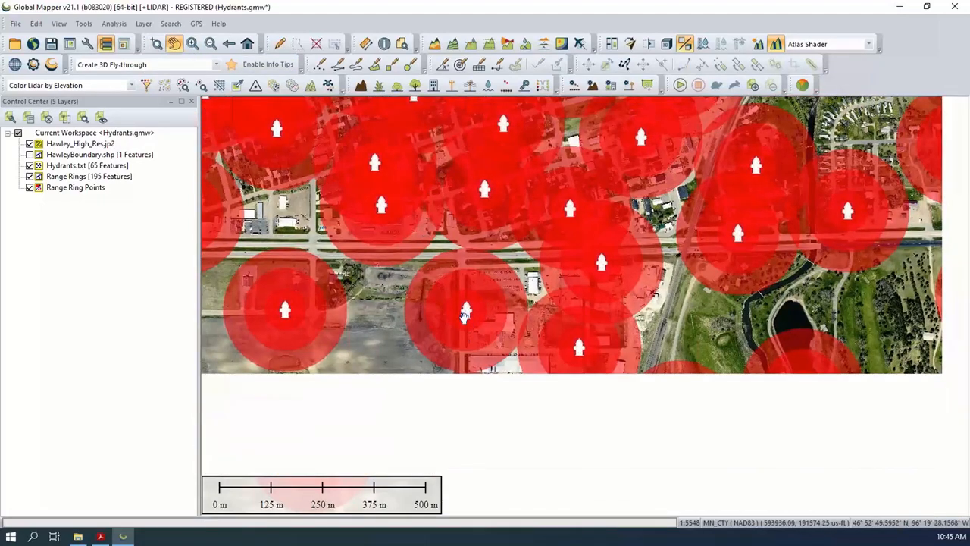
scroll(466, 315, "up", 1)
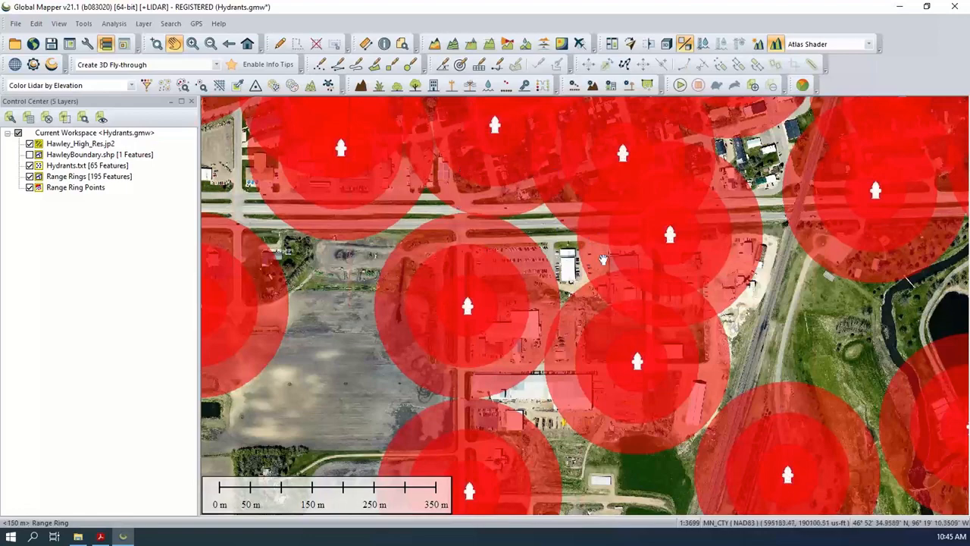
Switch to the training handout and read its final range ring instructions and the completed workspace's file path
left_click(95, 537)
scroll(247, 369, "down", 4)
scroll(247, 370, "down", 1)
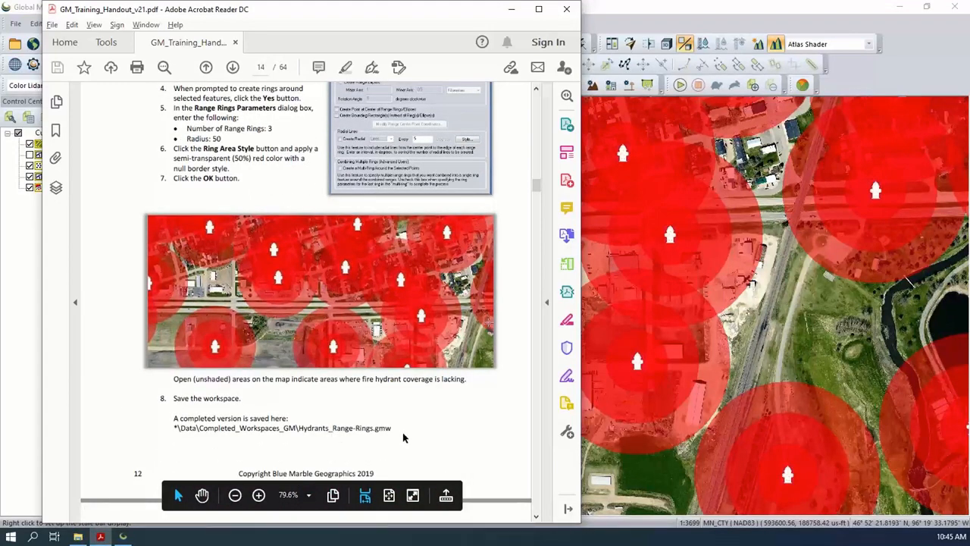
left_click_drag(403, 437, 200, 436)
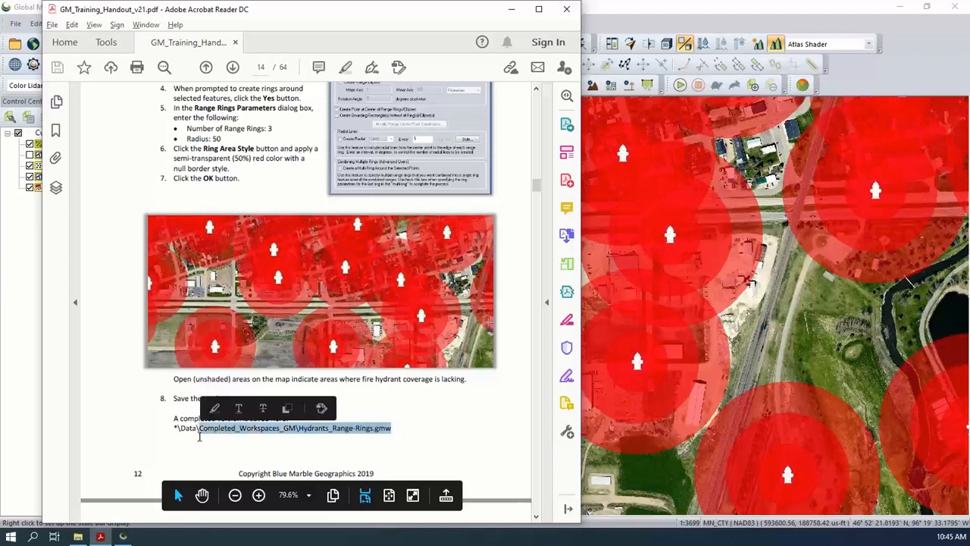
left_click(213, 435)
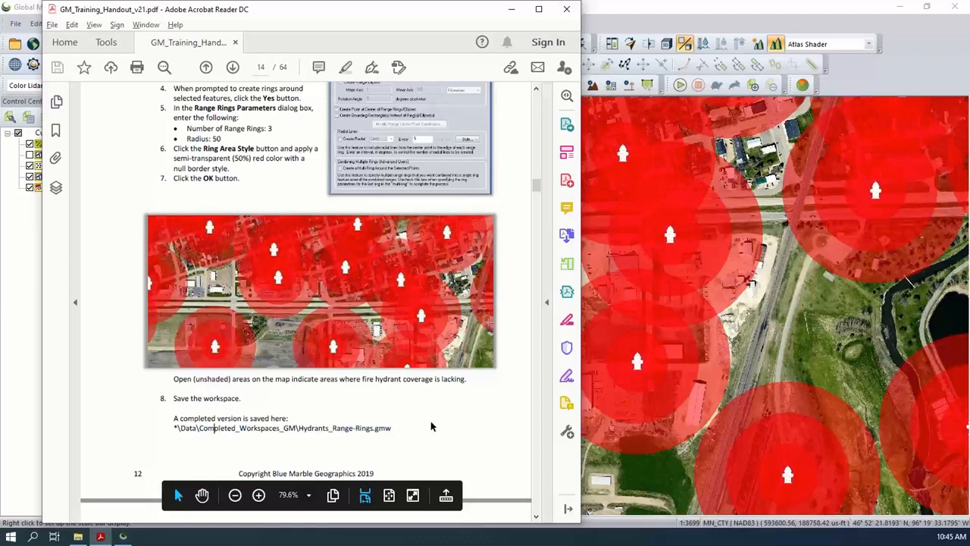
left_click(389, 428)
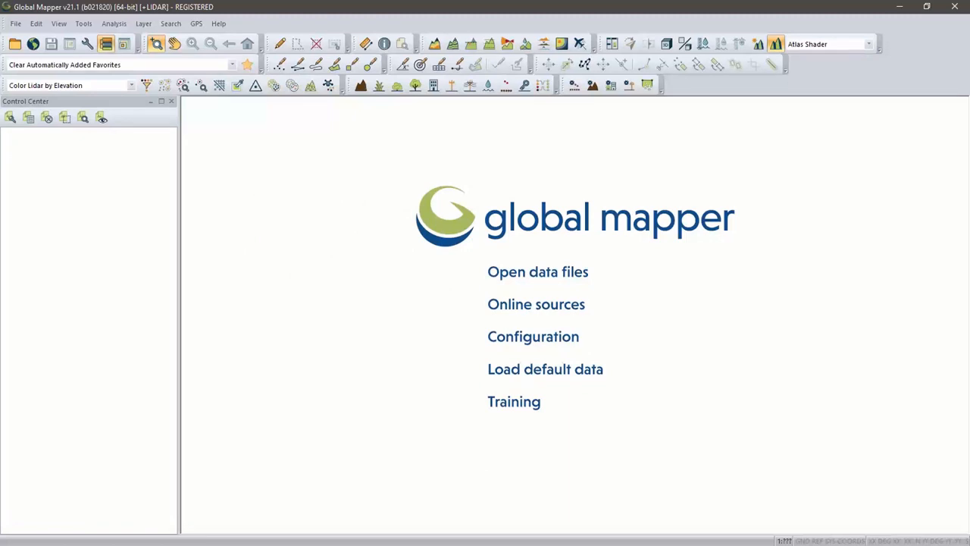
Load the recent Currents.gmw workspace in Global Mapper and inspect the attributes of one current point in the bay
left_click(16, 24)
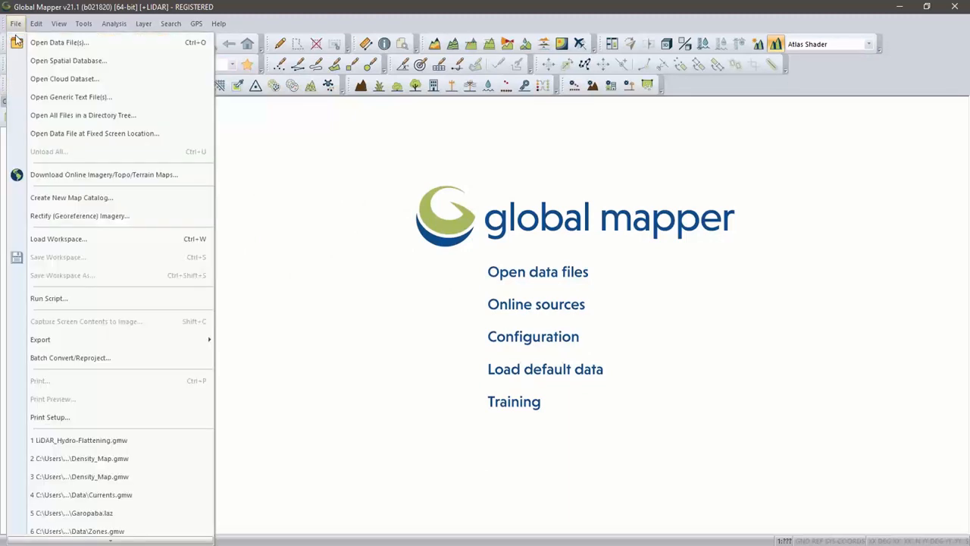
left_click(95, 489)
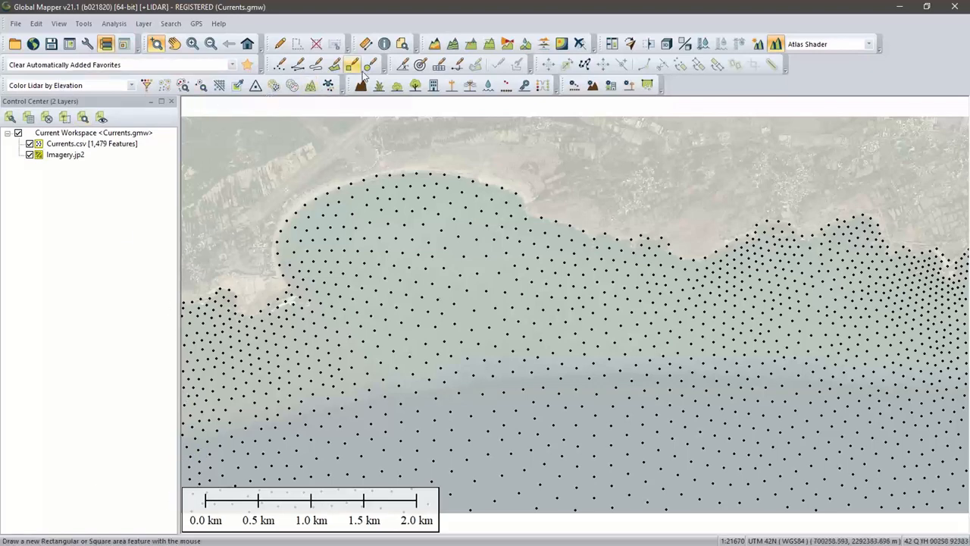
left_click(384, 43)
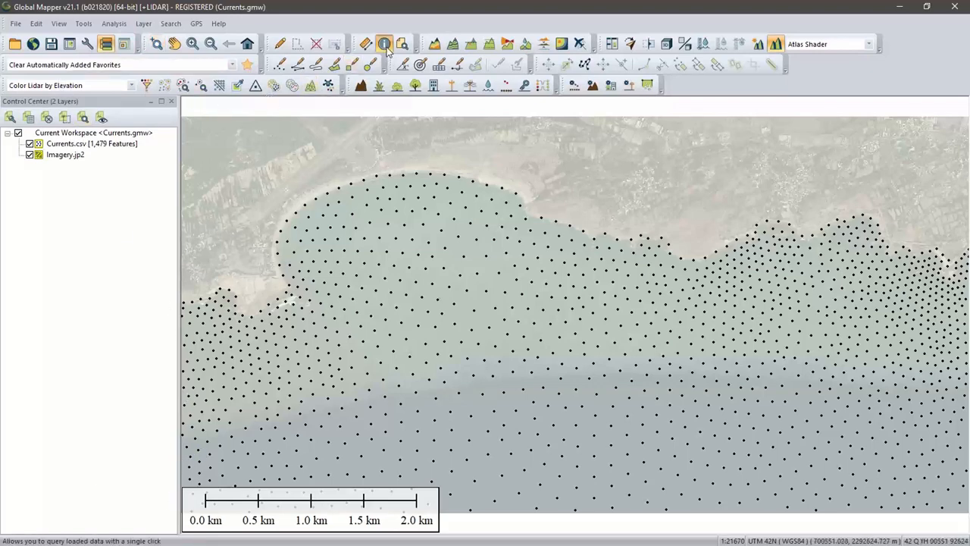
left_click(403, 329)
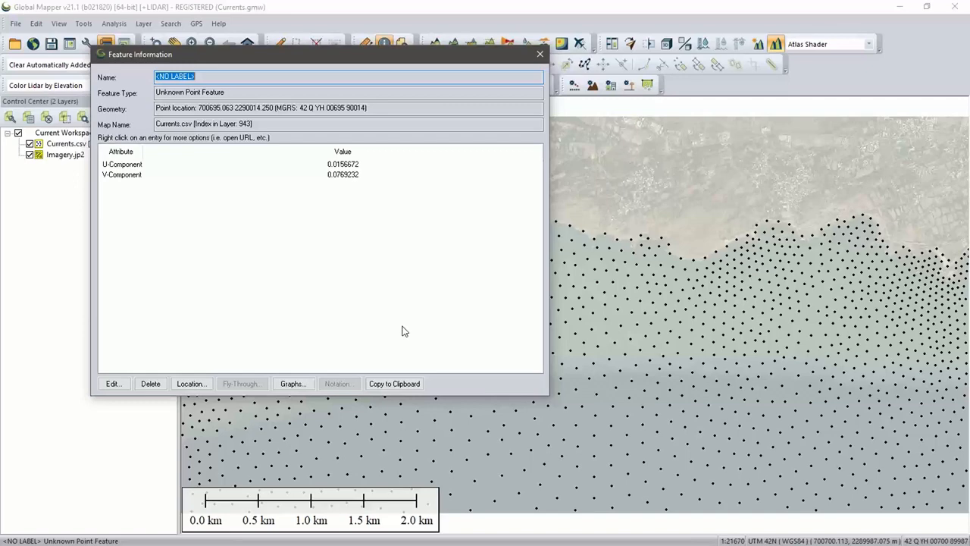
left_click(538, 57)
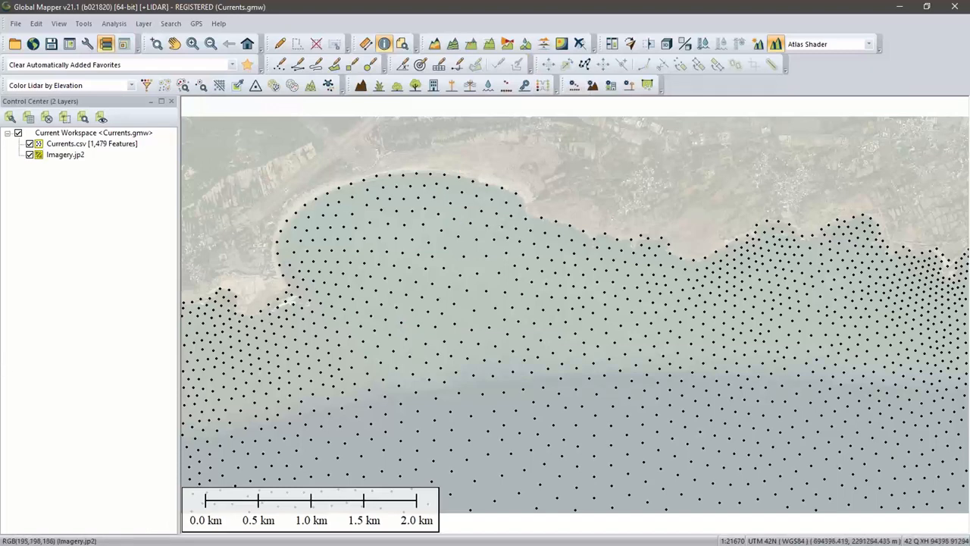
Set the Currents.csv layer's point style to Quiver Plot (Direction Vector) symbols
double_click(91, 144)
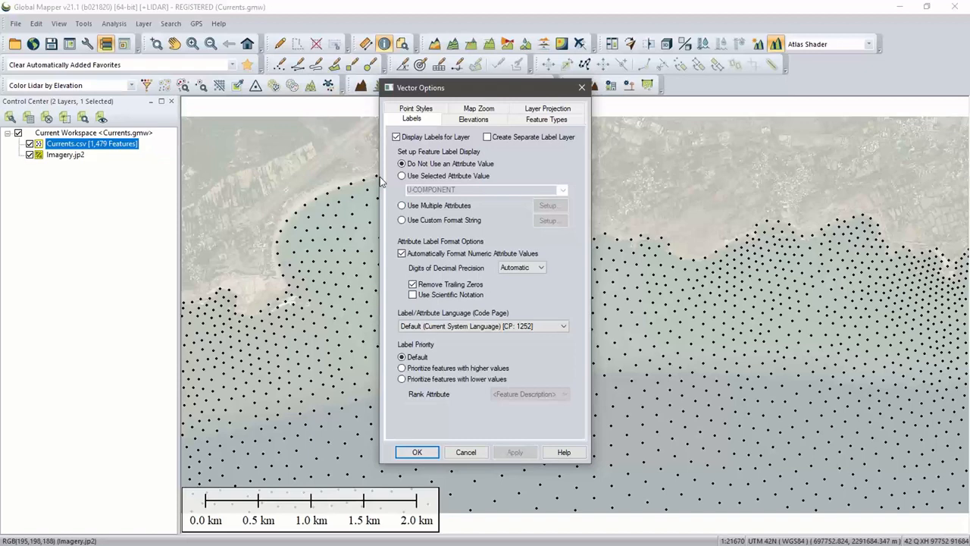
left_click(413, 111)
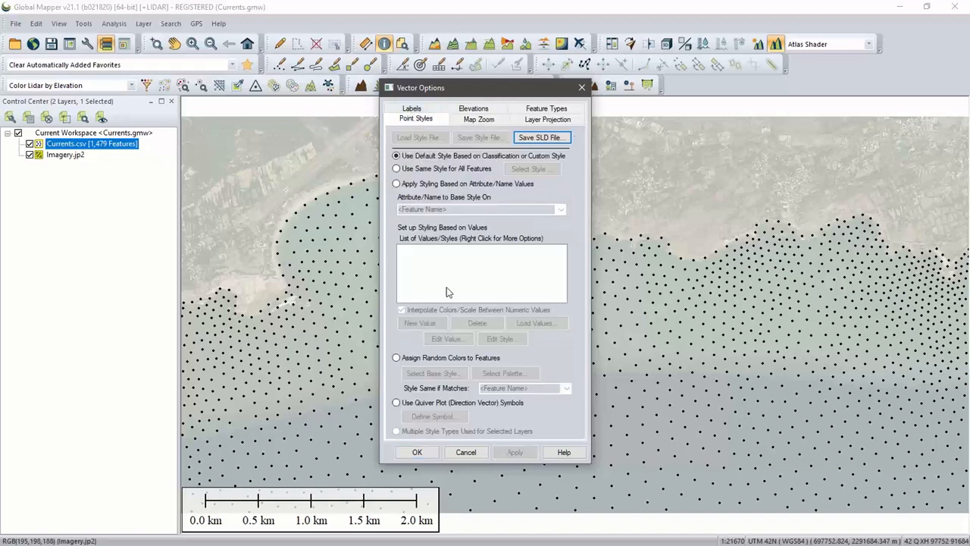
left_click(395, 402)
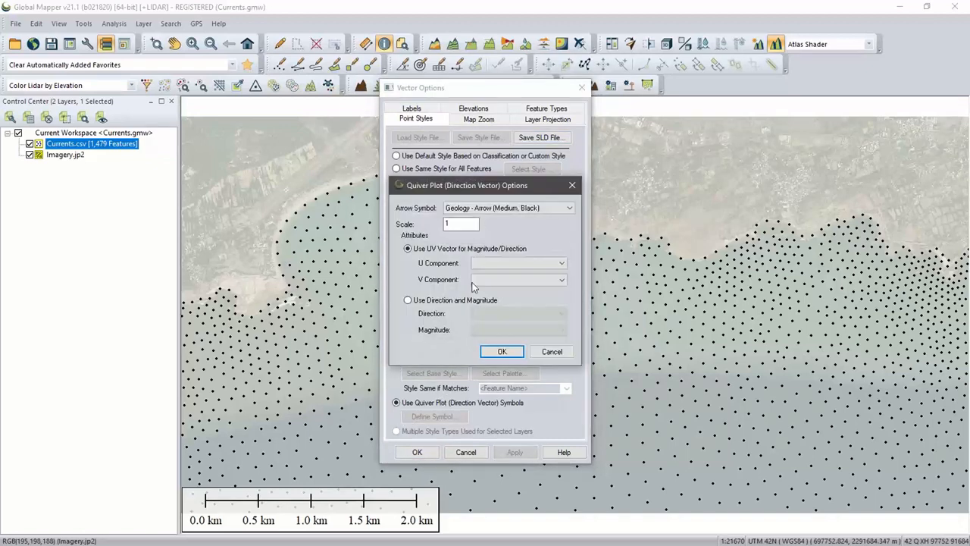
left_click(502, 351)
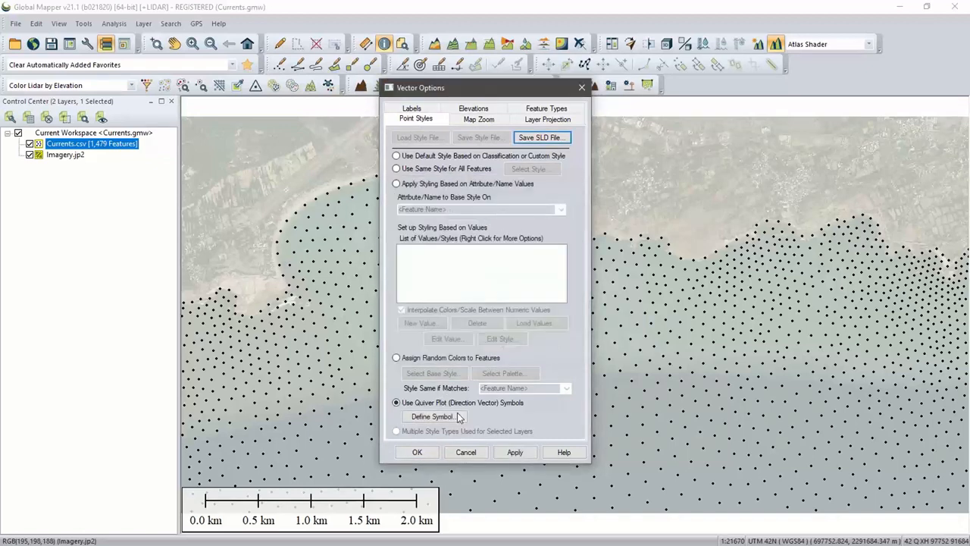
Define the quiver plot symbol with U-COMPONENT and V-COMPONENT as its UV vector attributes, and apply it to the Currents.csv points
left_click(432, 417)
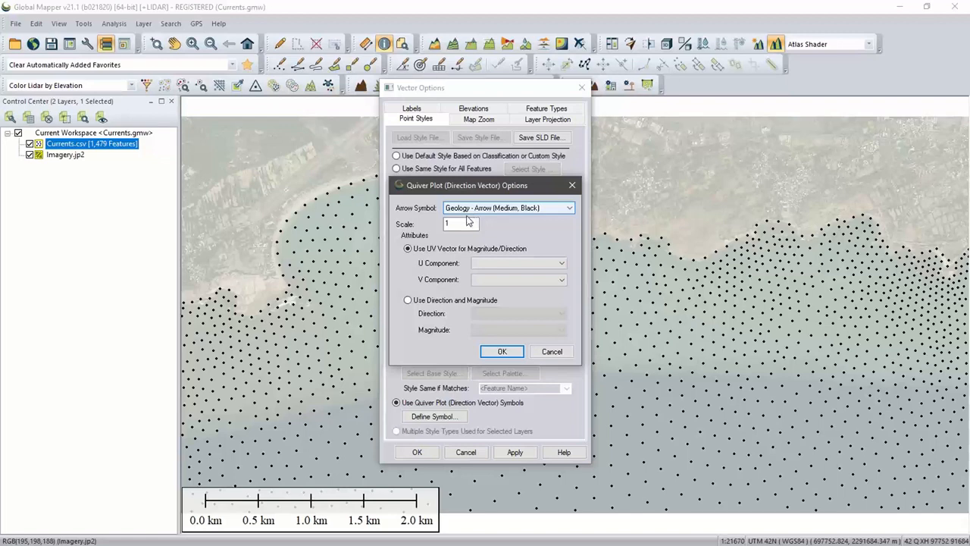
left_click(463, 224)
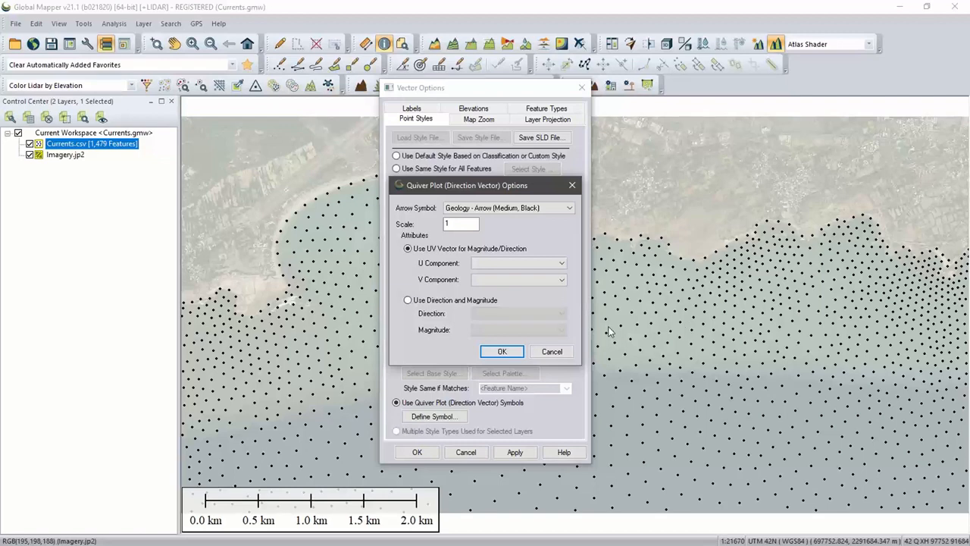
left_click(521, 264)
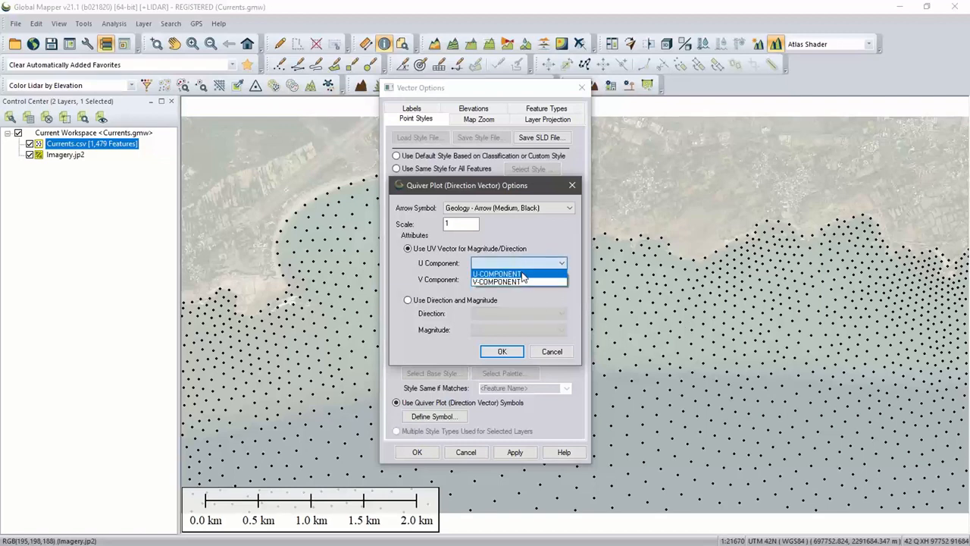
left_click(521, 273)
left_click(520, 281)
left_click(522, 297)
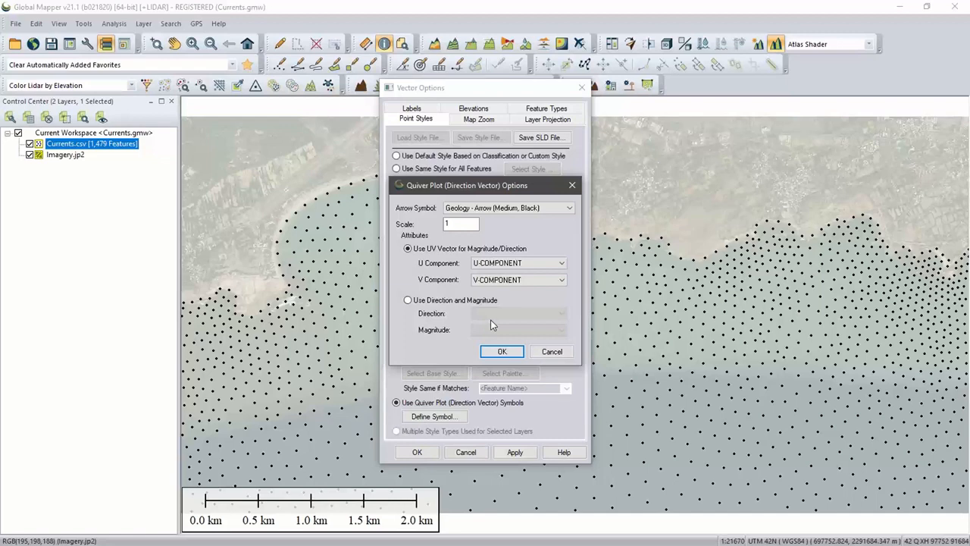
left_click(500, 350)
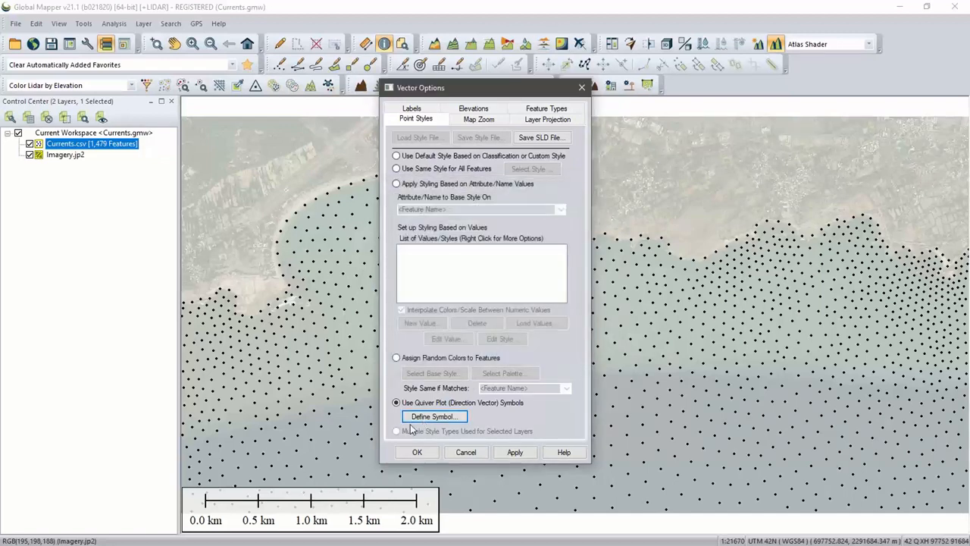
left_click(417, 452)
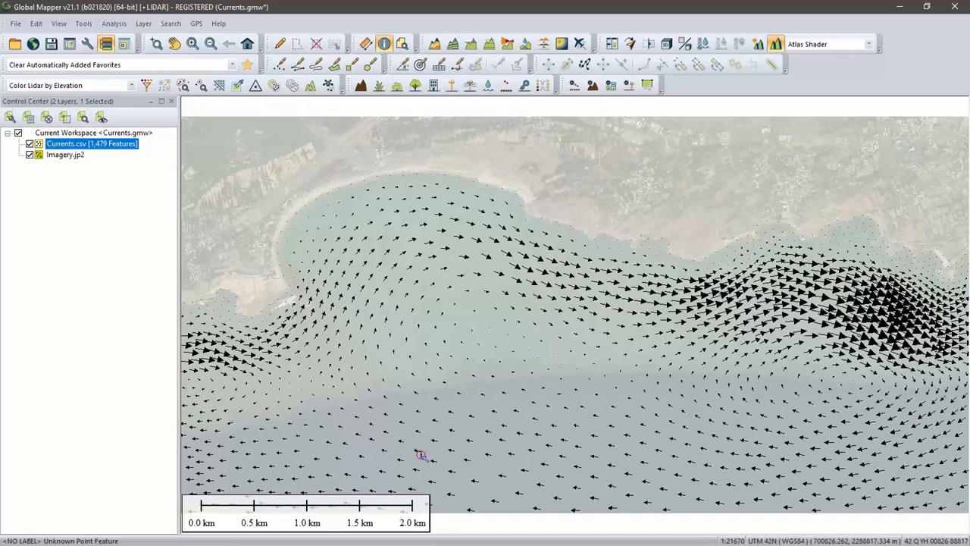
left_click(422, 455)
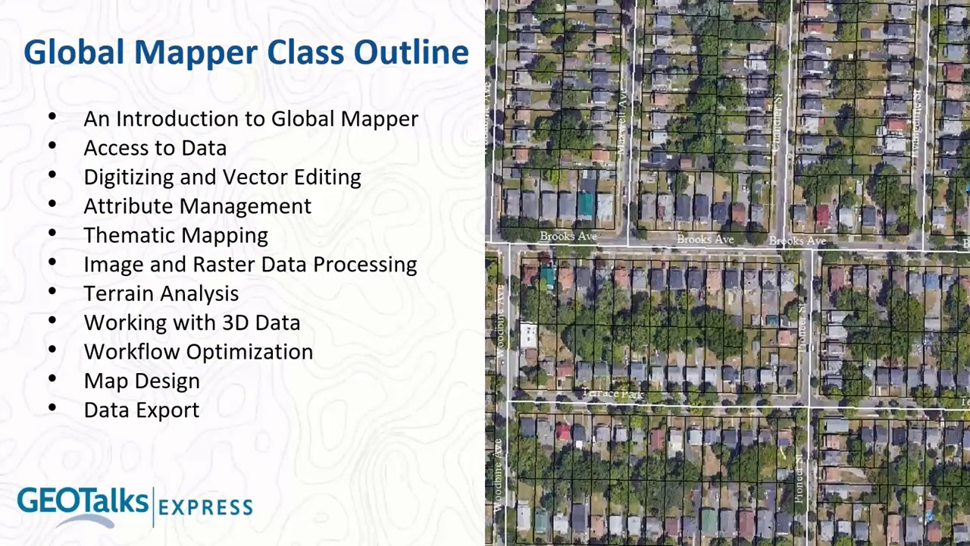
key("Right")
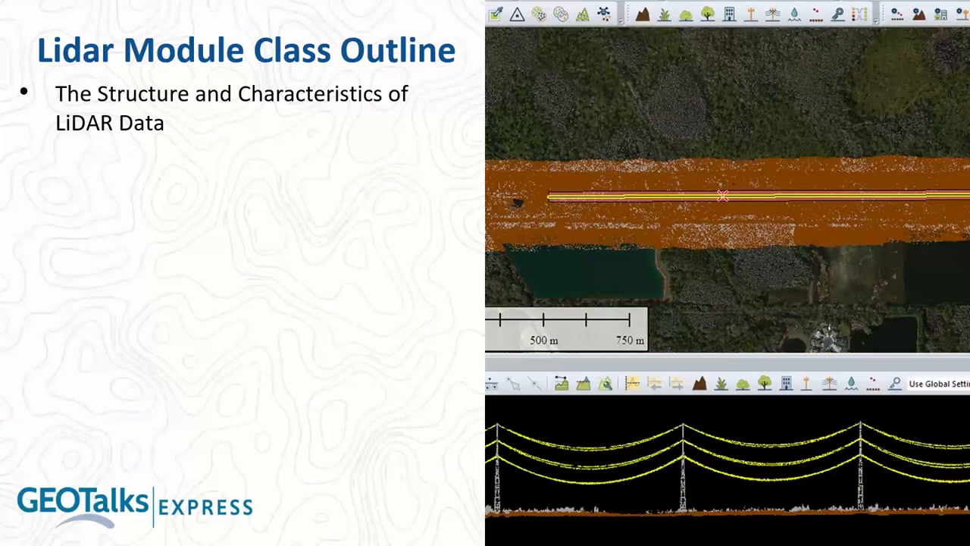
key("Right")
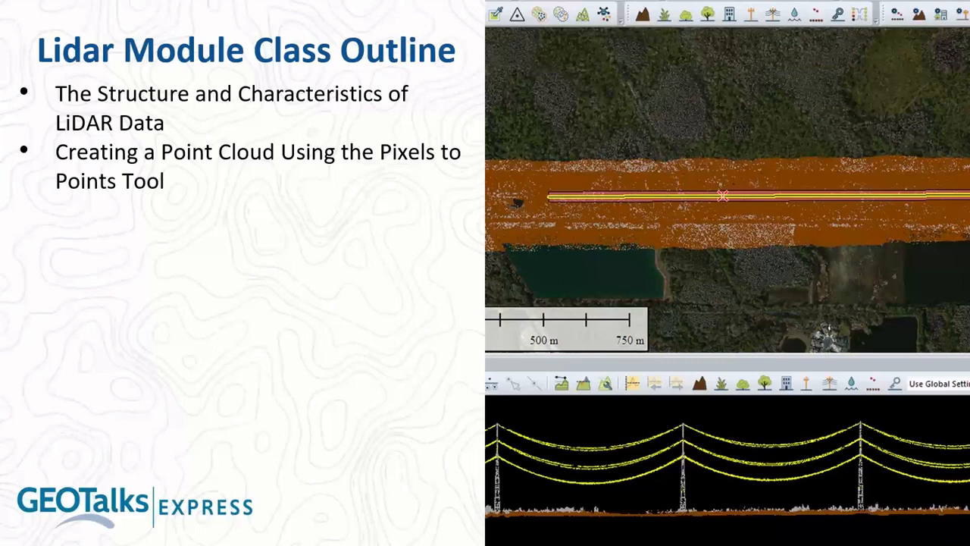
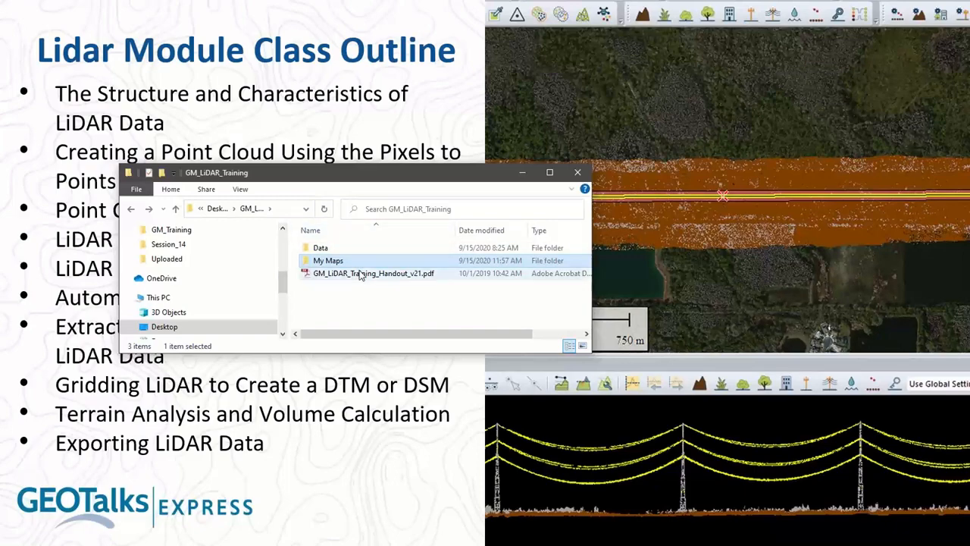
left_click_drag(364, 173, 245, 206)
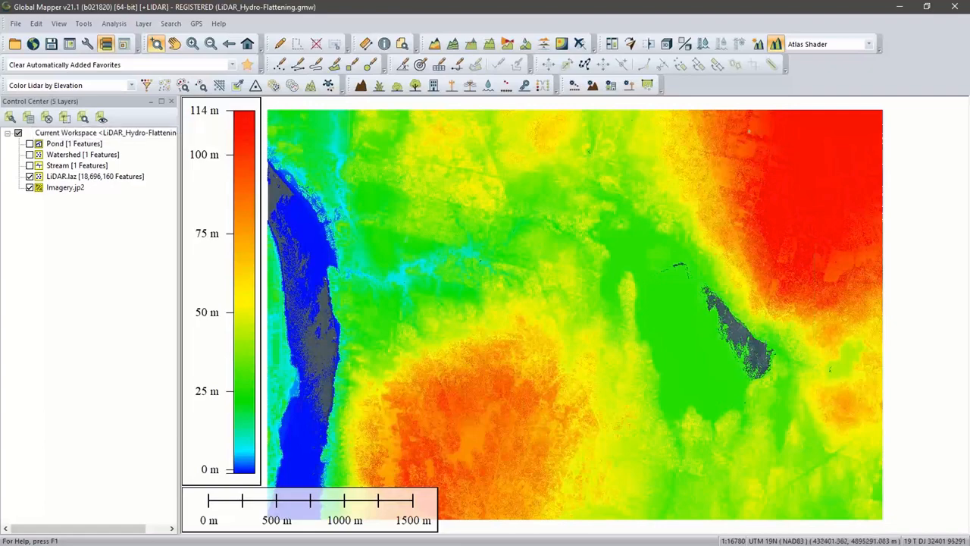
Hide the LiDAR.laz layer to view the imagery beneath it, and turn the layer back on
left_click(37, 177)
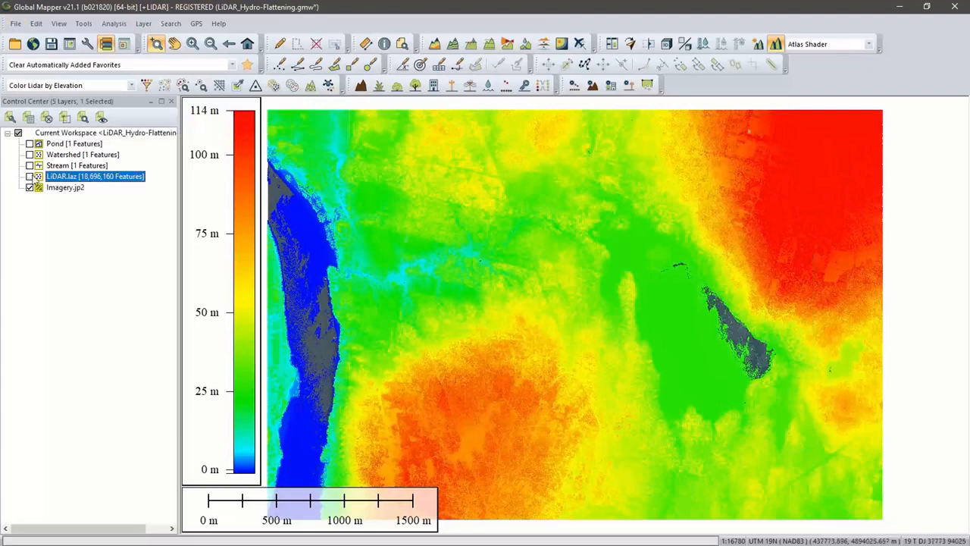
left_click(32, 175)
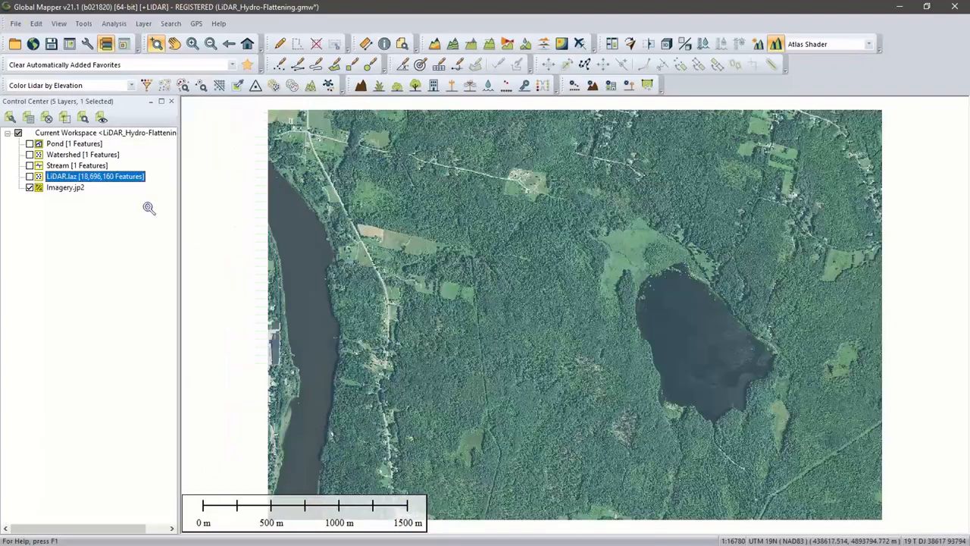
left_click(32, 176)
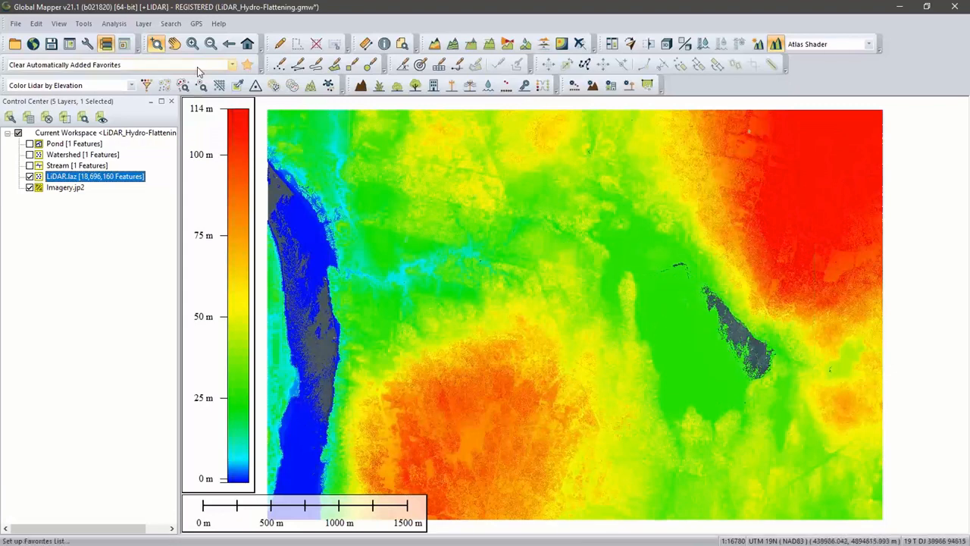
Color the lidar points by classification and examine the water points covering the pond
left_click(113, 84)
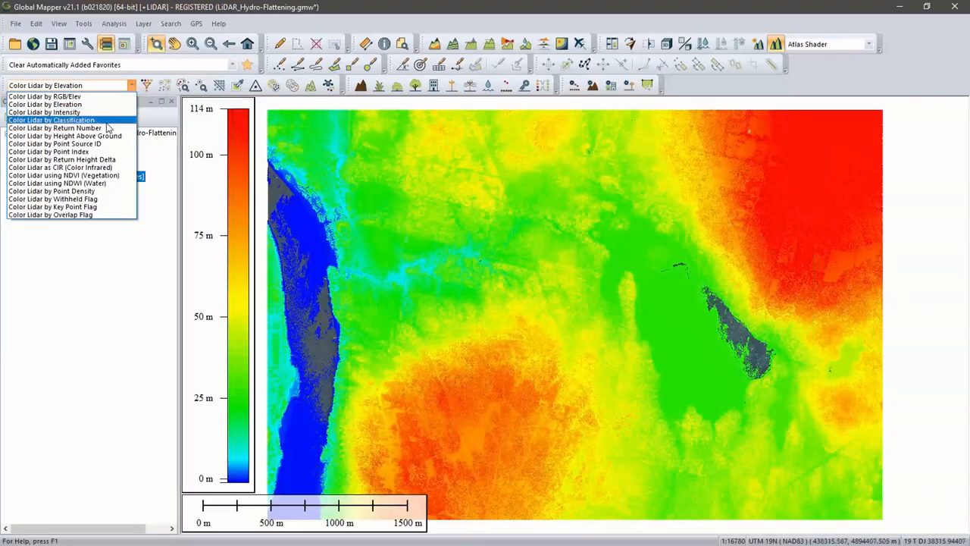
left_click(106, 121)
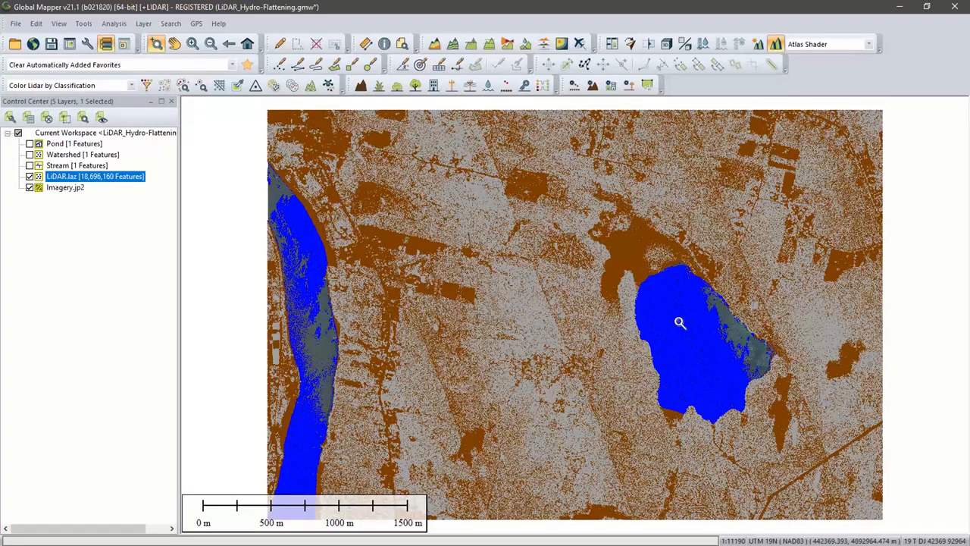
left_click(680, 323)
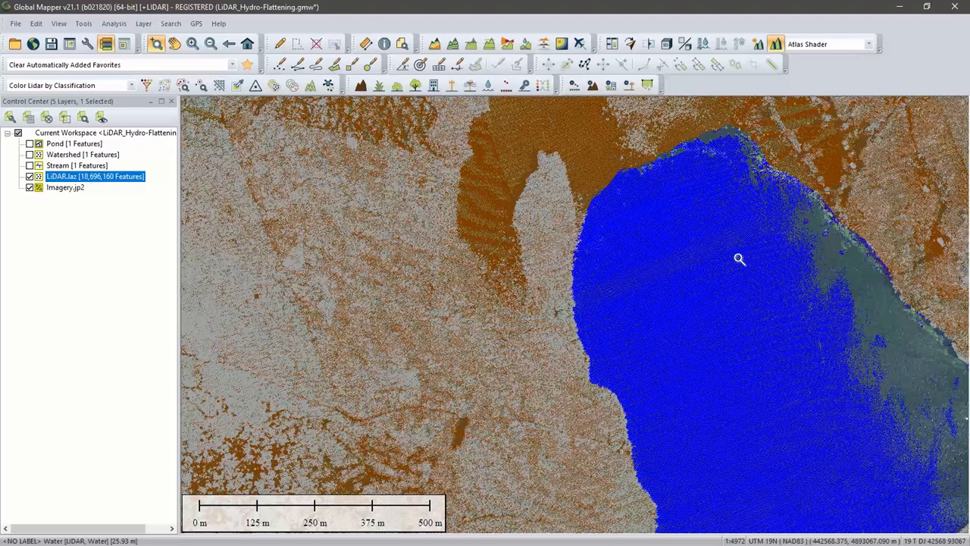
left_click_drag(723, 302, 550, 252)
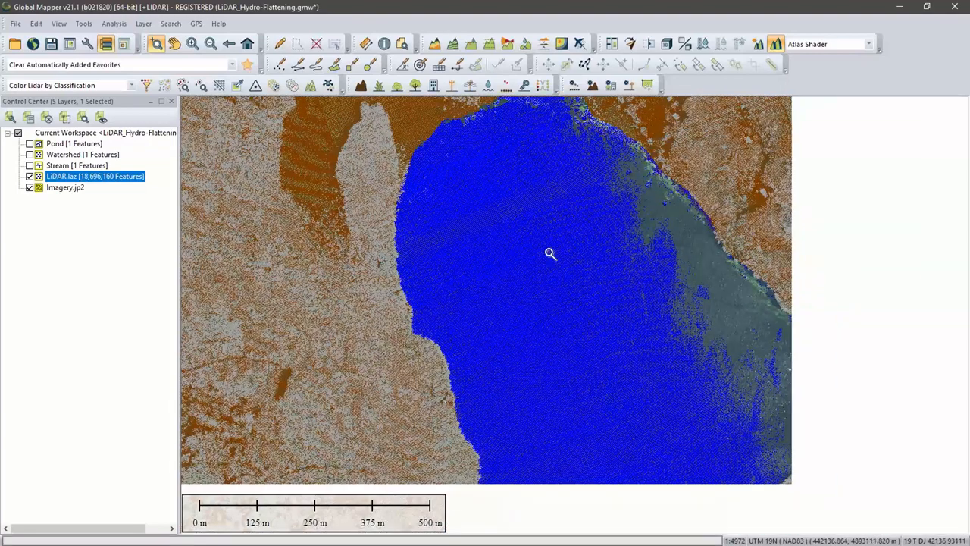
scroll(550, 252, "down", 2)
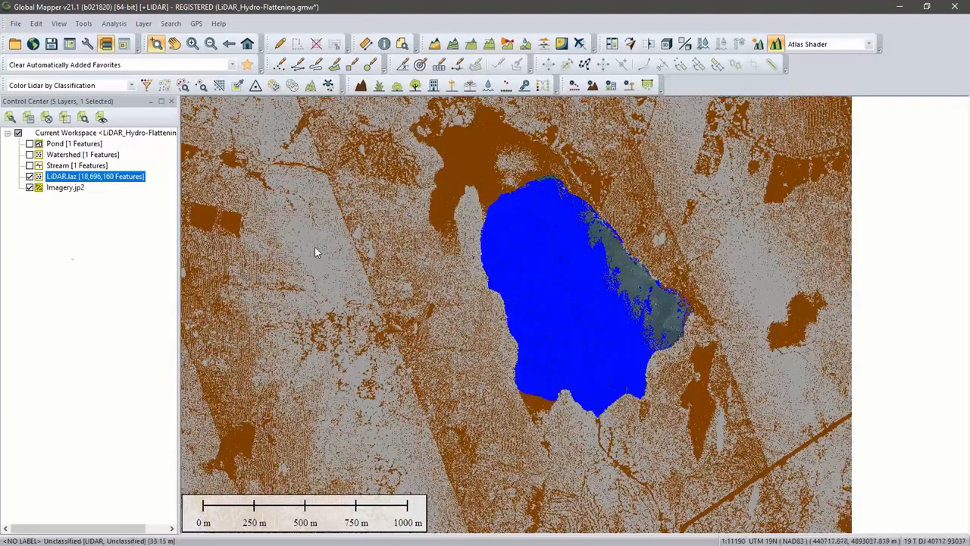
Show the Pond layer in place of LiDAR.laz and inspect the pond area's attributes
left_click(29, 176)
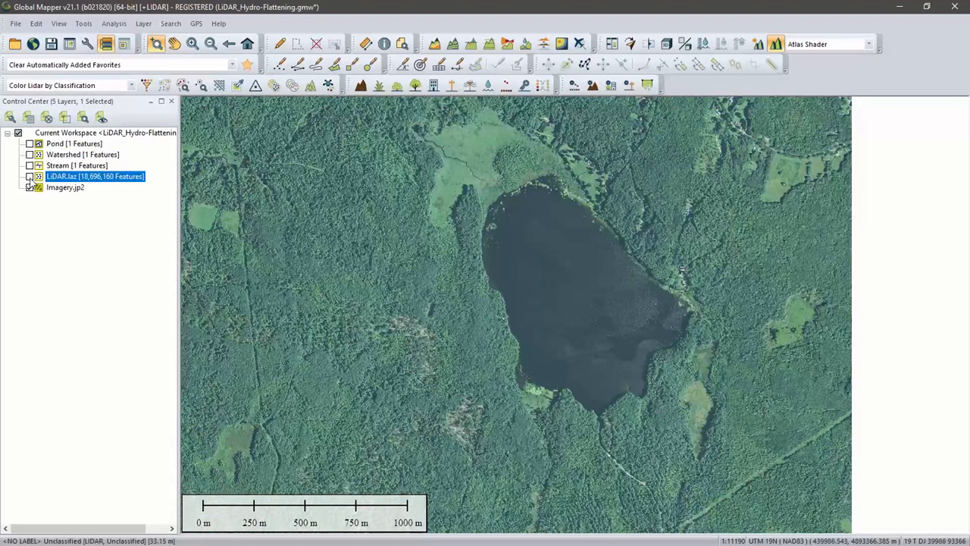
left_click(30, 143)
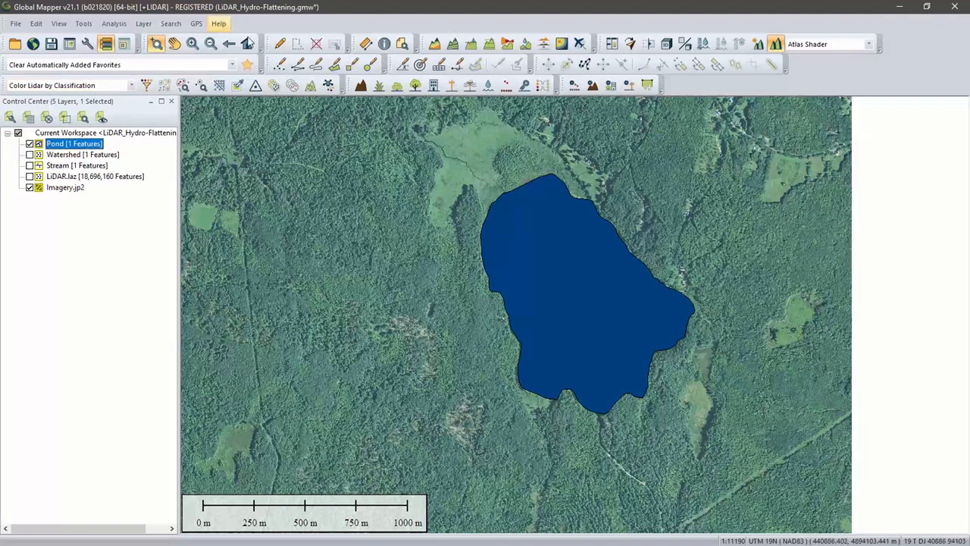
left_click(384, 44)
left_click(567, 264)
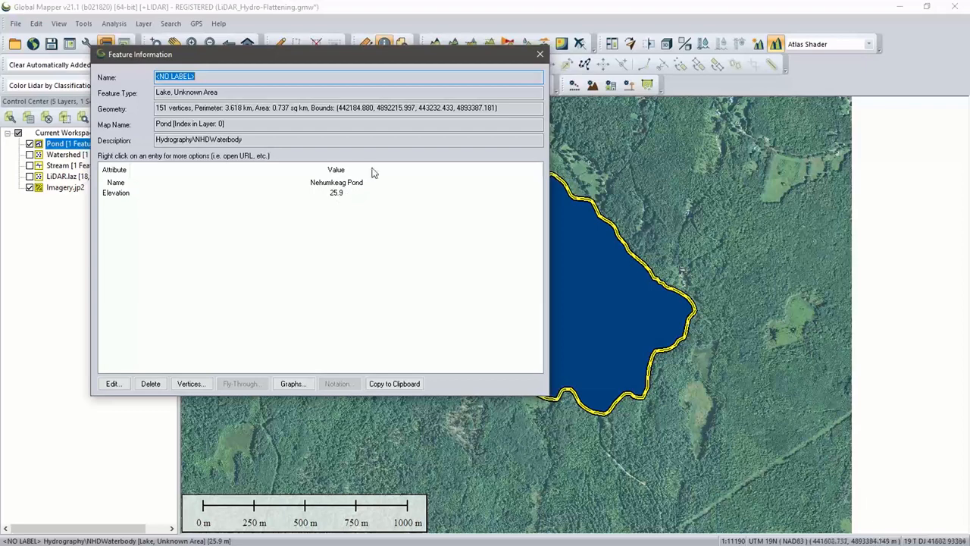
left_click(541, 55)
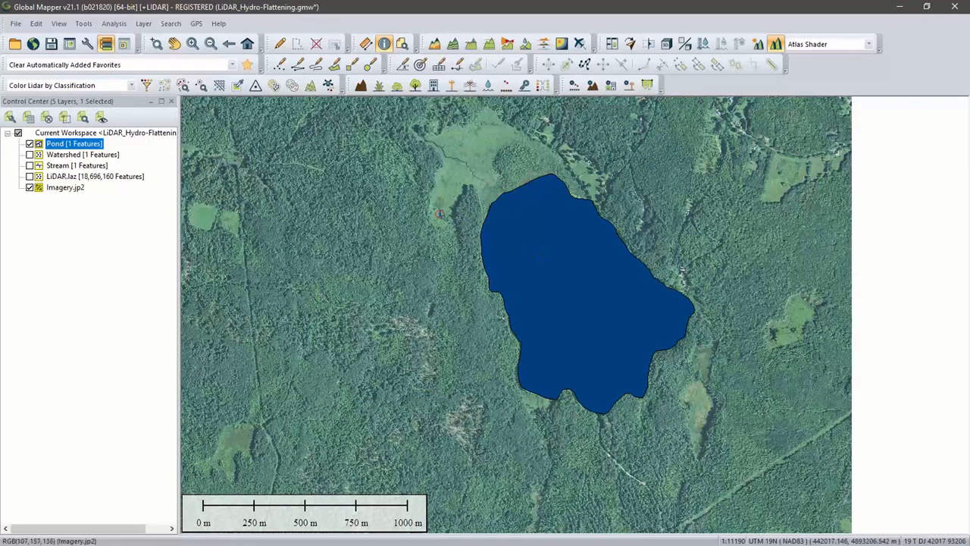
Show the LiDAR.laz layer again and color its points by RGB/Elev
left_click(30, 177)
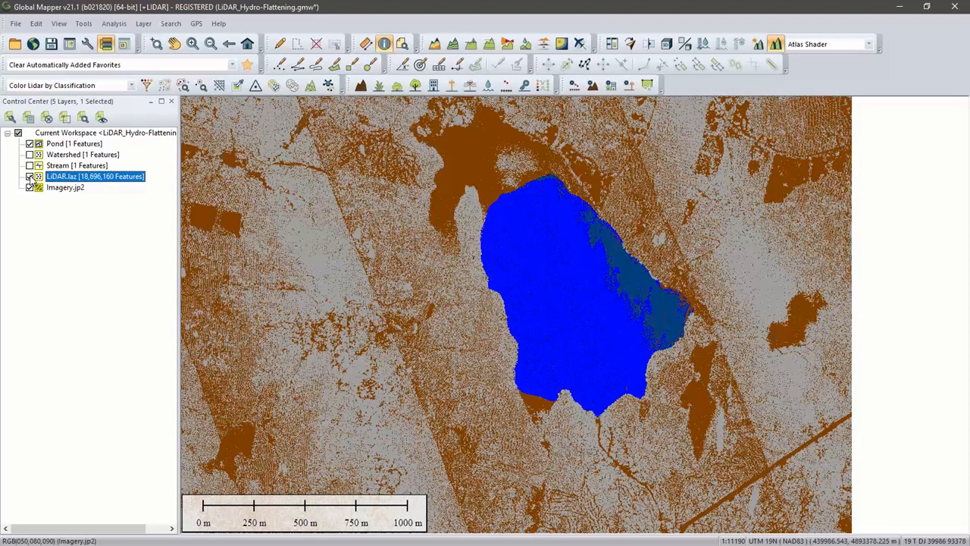
left_click(45, 85)
left_click(65, 96)
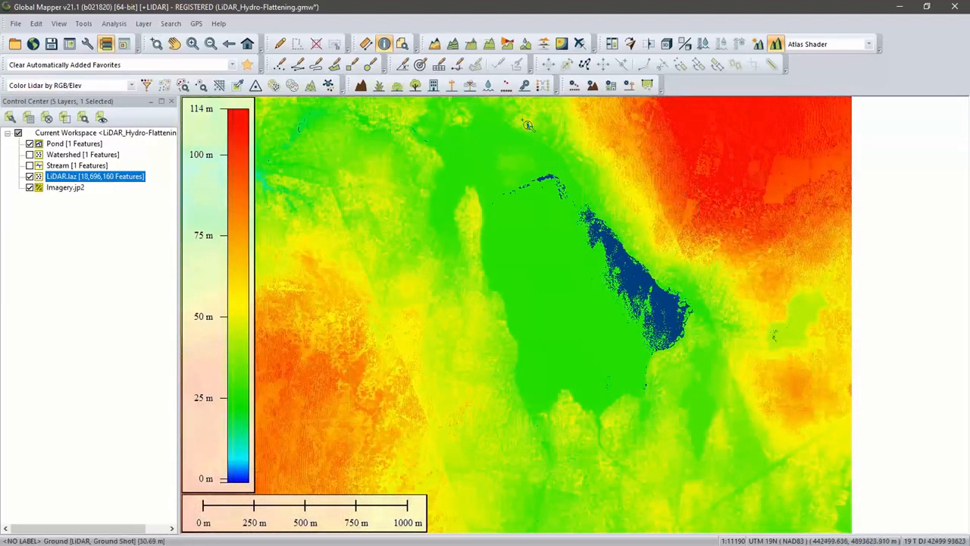
Set up an elevation grid from the LiDAR.laz and Pond layers, filtering the lidar points to class 2 - Ground only
left_click(435, 47)
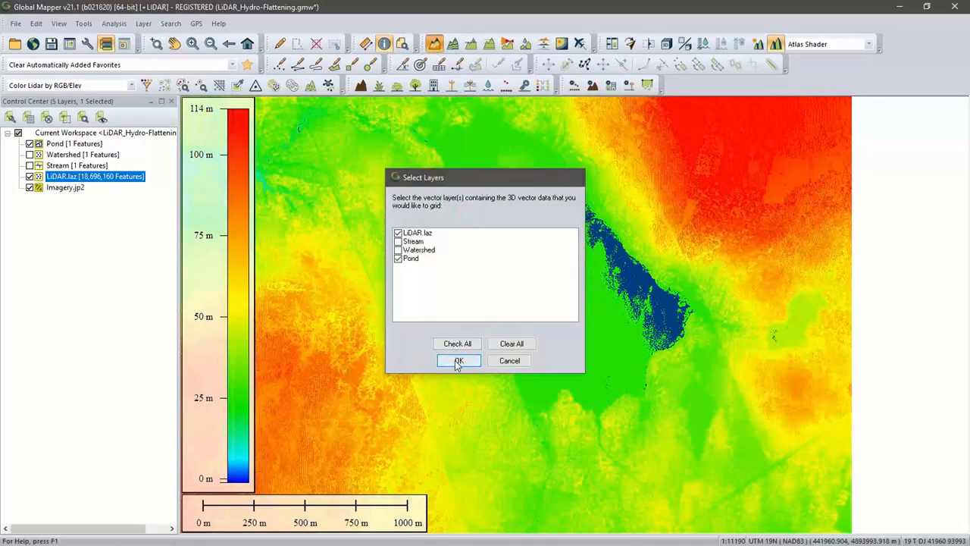
left_click(458, 361)
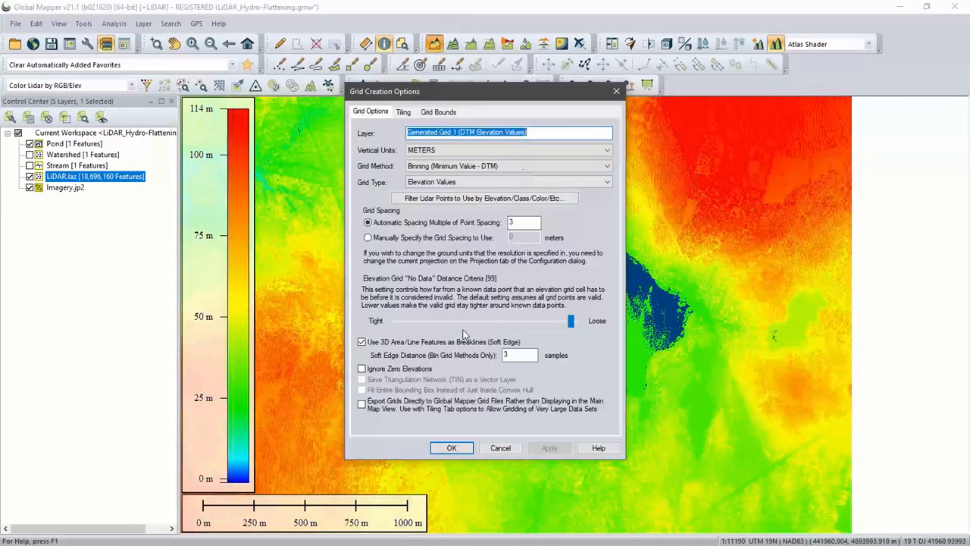
left_click(489, 199)
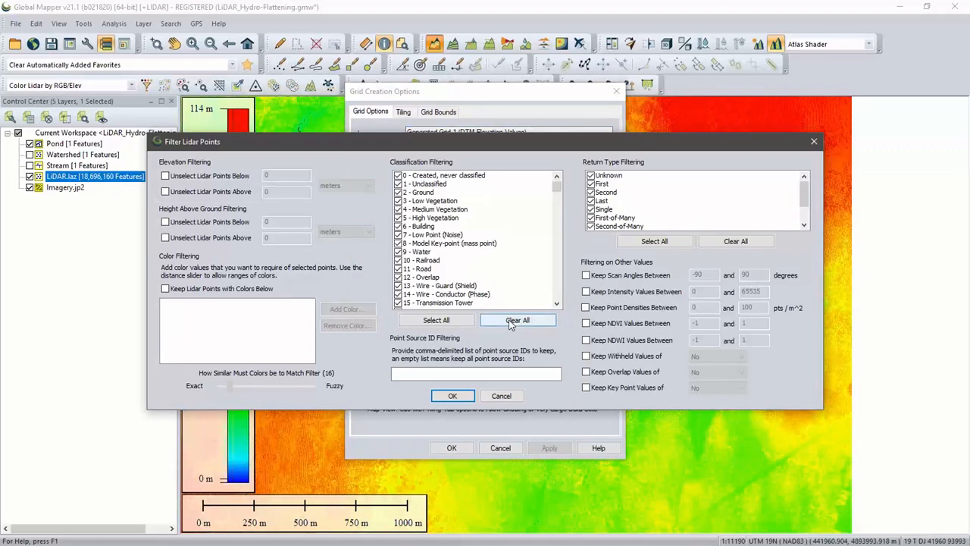
left_click(507, 319)
left_click(399, 194)
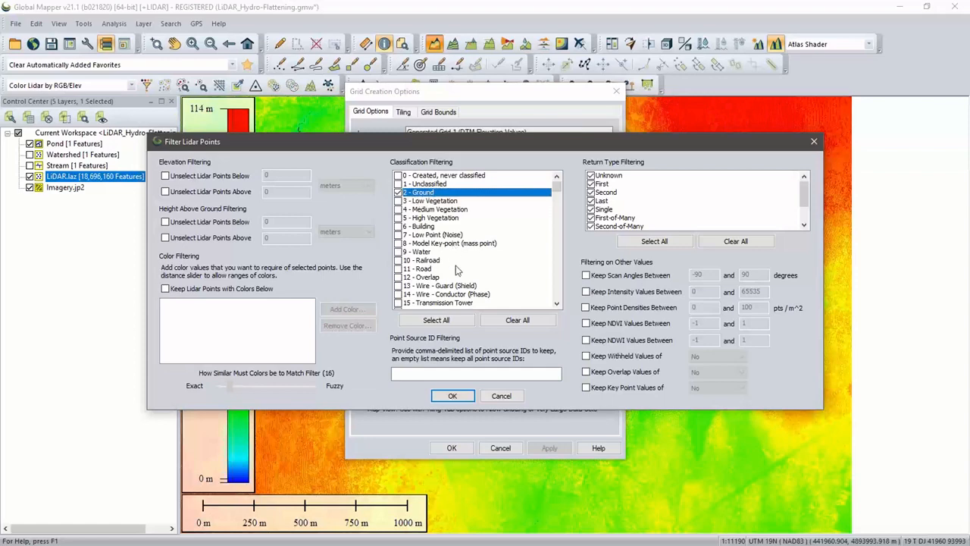
left_click(451, 397)
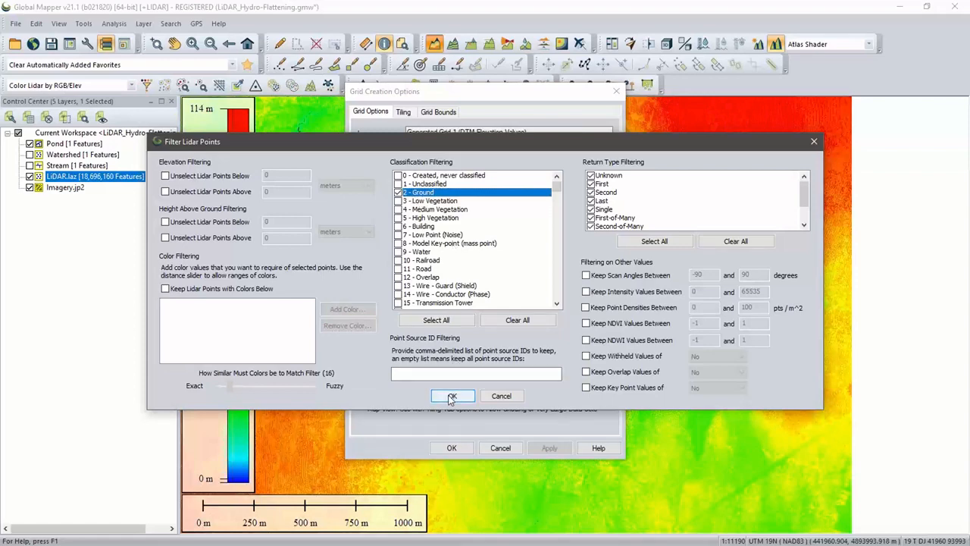
left_click(451, 398)
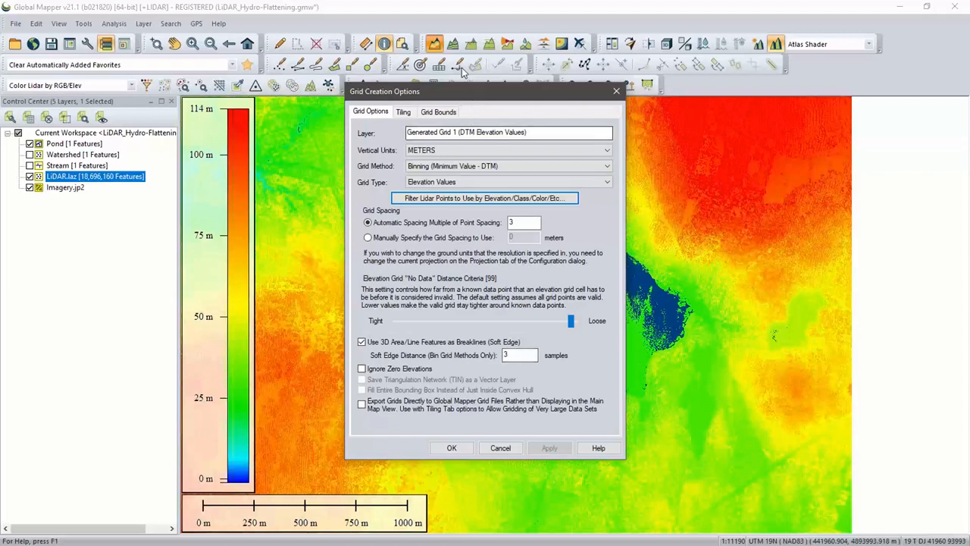
Limit the grid bounds to a drawn box about 1742 m wide and 1795 m high around the pond, and generate the grid
left_click(439, 112)
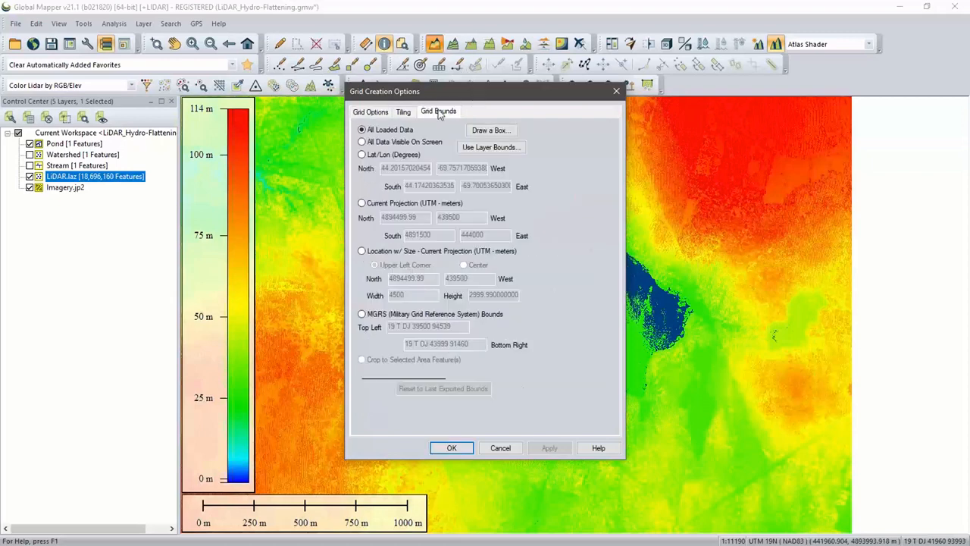
left_click(477, 126)
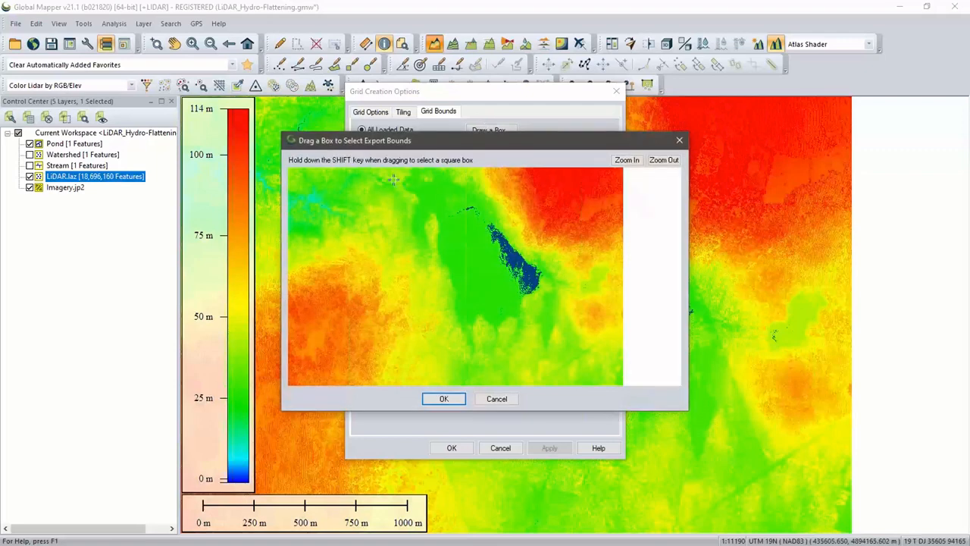
left_click_drag(401, 179, 581, 363)
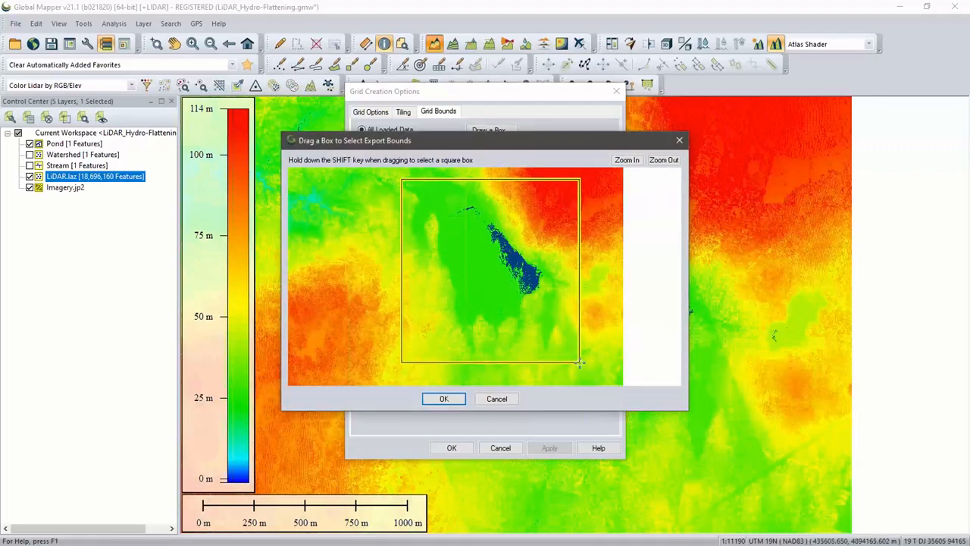
left_click(443, 399)
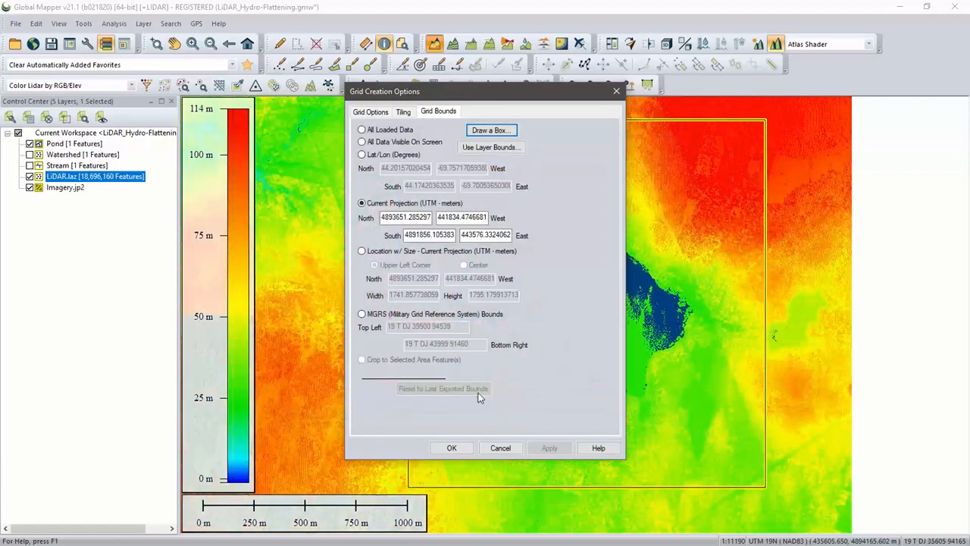
left_click(468, 449)
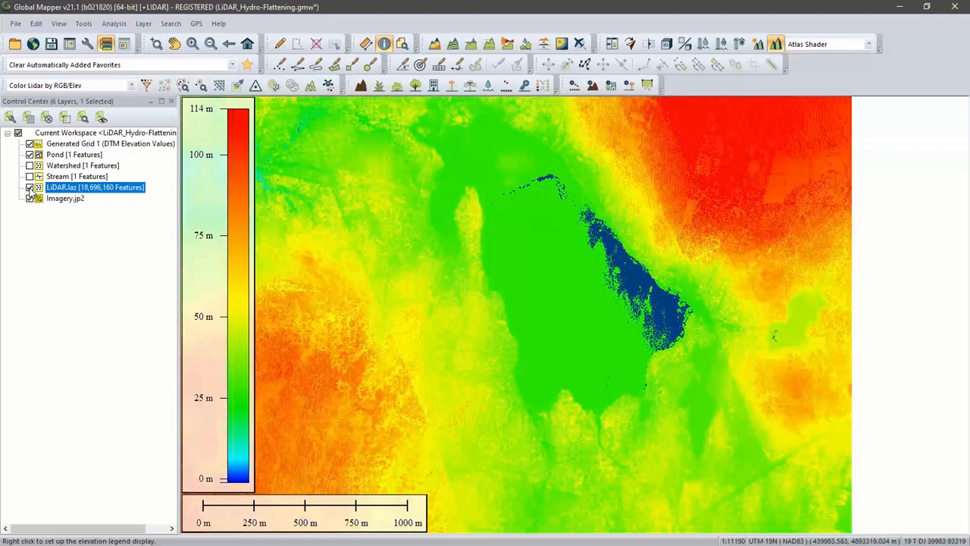
Hide the LiDAR.laz and Pond layers and check the new elevation grid's surface within the pond
left_click(30, 187)
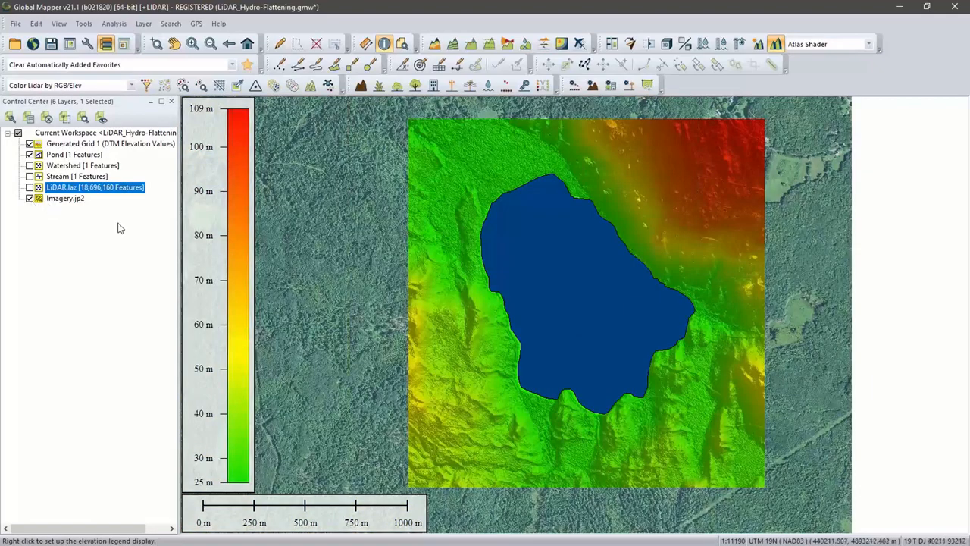
left_click(31, 154)
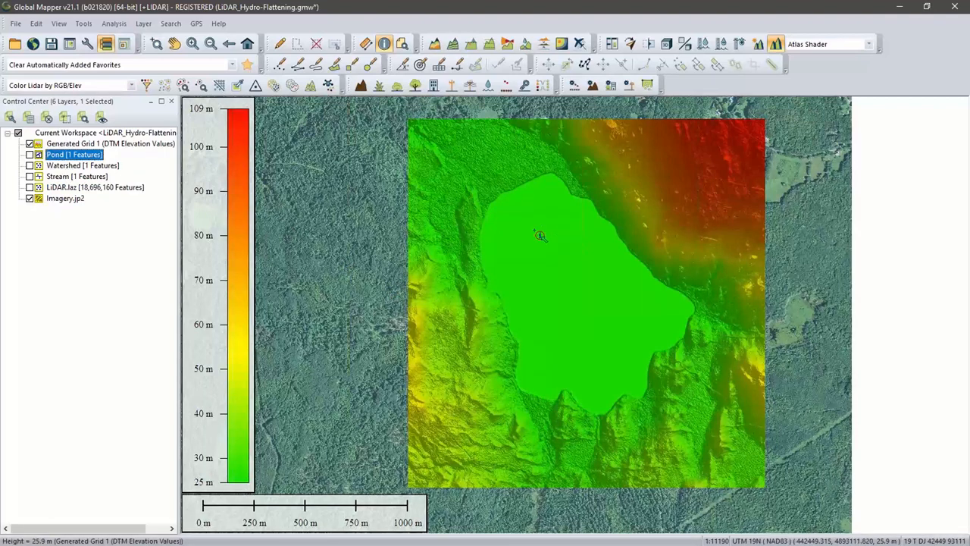
left_click(575, 199)
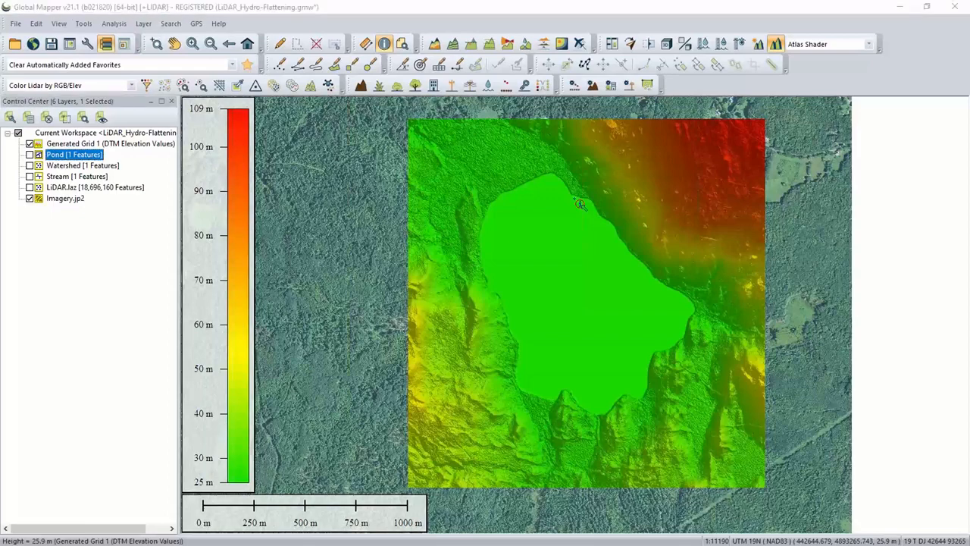